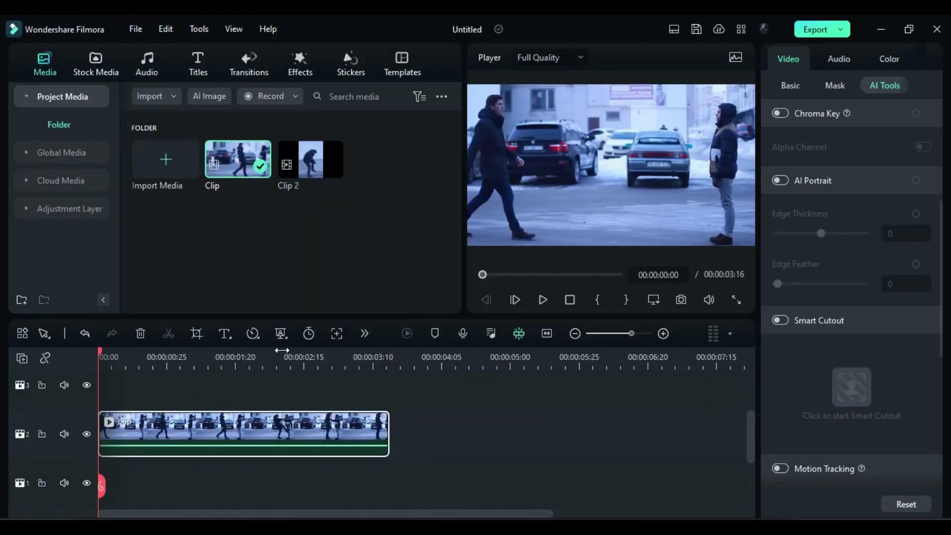
Play through the Clip footage and split it at 00:00:01:20, where the kick lands
{"action": "key", "text": "space"}
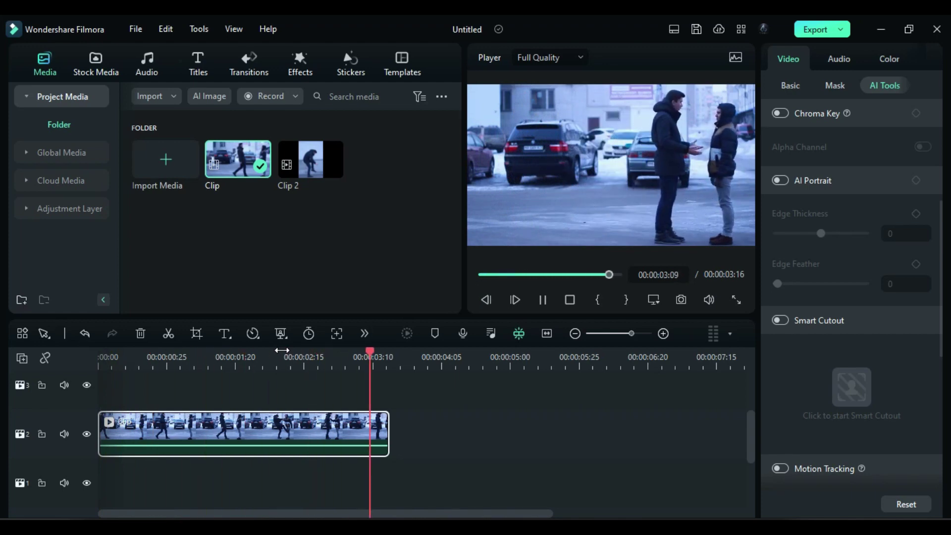
{"action": "left_click", "coordinate": [243, 356]}
{"action": "left_click_drag", "start_coordinate": [243, 356], "coordinate": [237, 357]}
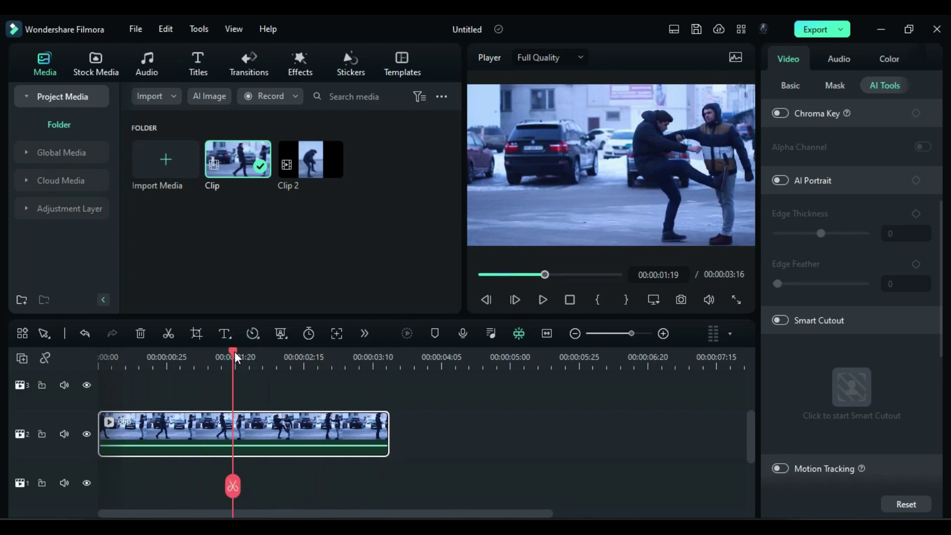
{"action": "left_click", "coordinate": [236, 487]}
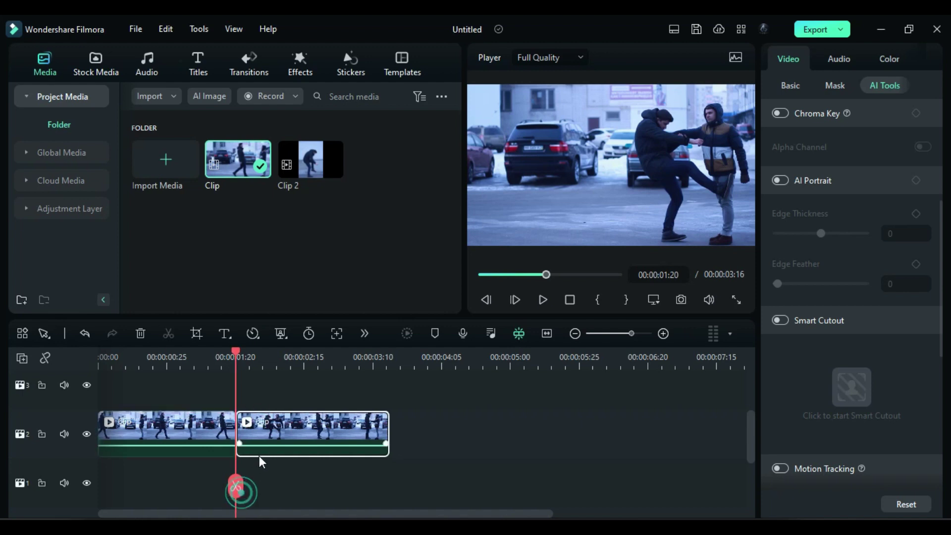
Add a freeze frame at the start of the second Clip segment and shorten it to 00:00:01:19, ending at 00:00:03:09
{"action": "left_click", "coordinate": [261, 438]}
{"action": "left_click", "coordinate": [254, 333]}
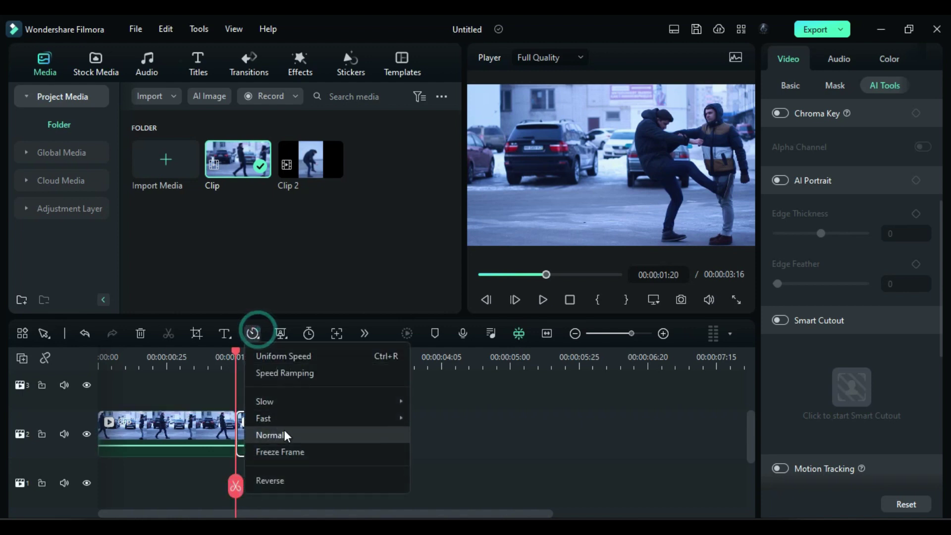
{"action": "left_click", "coordinate": [287, 450]}
{"action": "left_click_drag", "start_coordinate": [235, 426], "coordinate": [372, 402]}
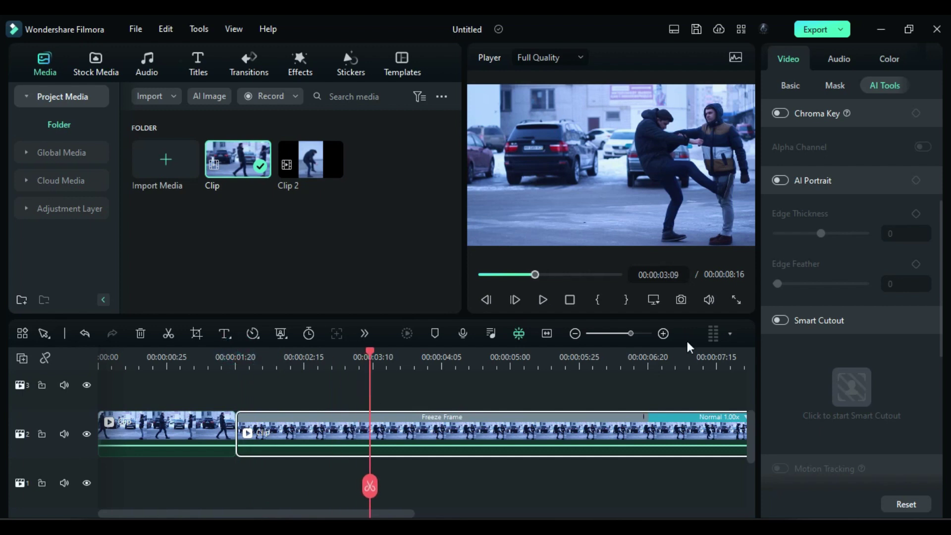
{"action": "left_click_drag", "start_coordinate": [647, 421], "coordinate": [370, 421]}
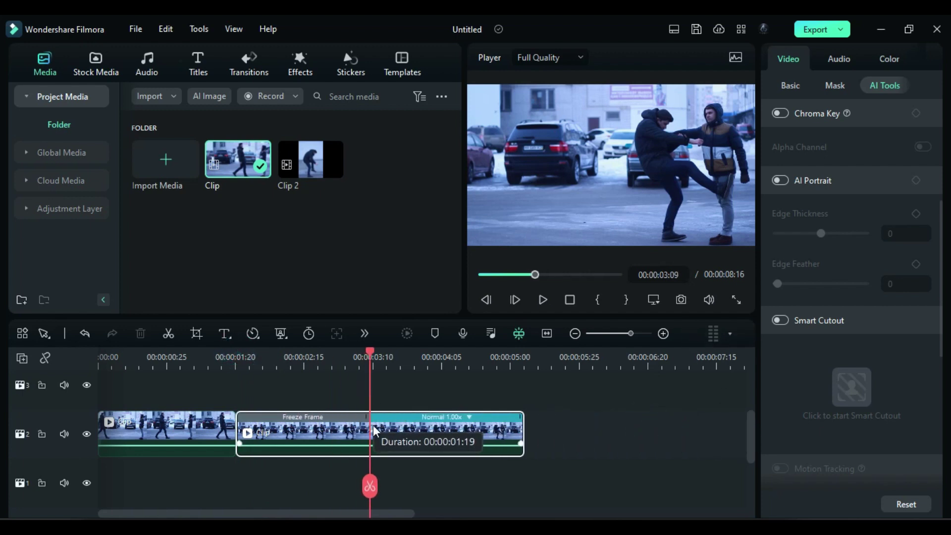
Place Clip 2 on track 4 starting at 00:00:01:14, above the kicking footage
{"action": "left_click_drag", "start_coordinate": [233, 357], "coordinate": [220, 365]}
{"action": "scroll", "coordinate": [239, 410], "scroll_direction": "up", "scroll_amount": 3}
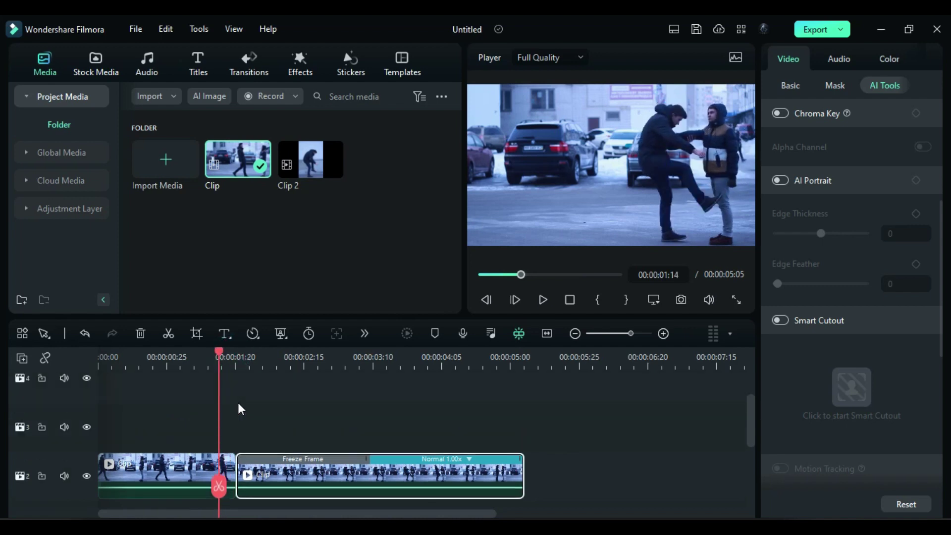
{"action": "left_click_drag", "start_coordinate": [299, 187], "coordinate": [371, 481]}
{"action": "scroll", "coordinate": [356, 432], "scroll_direction": "up", "scroll_amount": 3}
{"action": "left_click", "coordinate": [327, 394]}
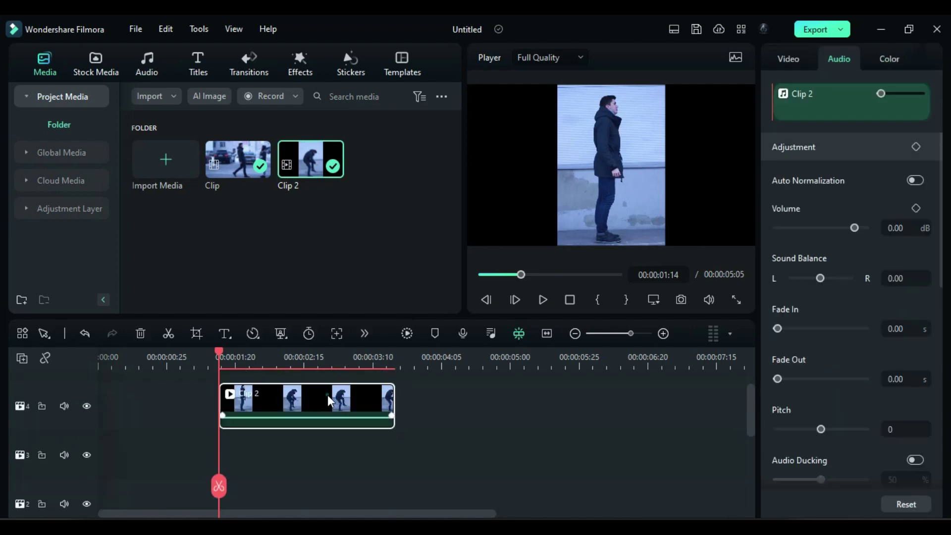
Enable AI Portrait on Clip 2 to remove the background behind the man
{"action": "left_click", "coordinate": [789, 60]}
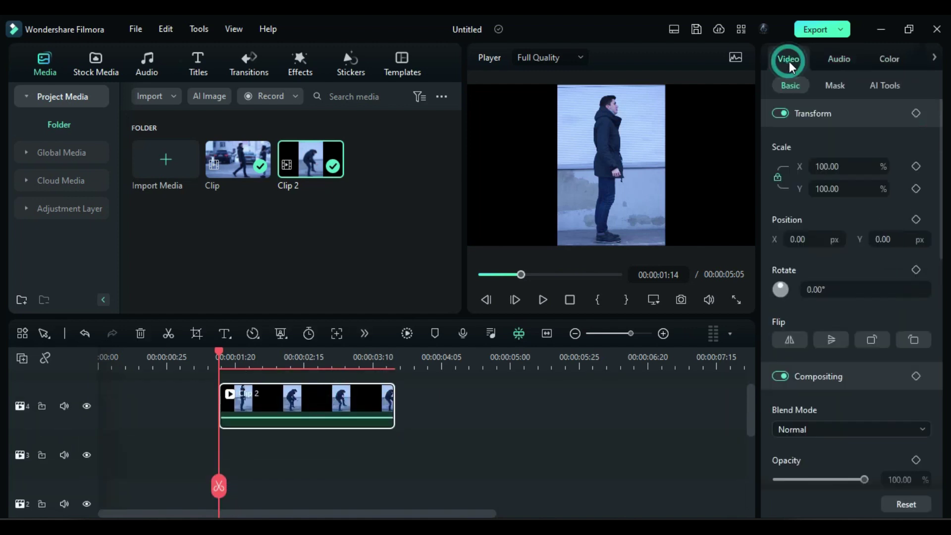
{"action": "left_click", "coordinate": [872, 83]}
{"action": "left_click", "coordinate": [780, 180]}
{"action": "scroll", "coordinate": [331, 420], "scroll_direction": "down", "scroll_amount": 3}
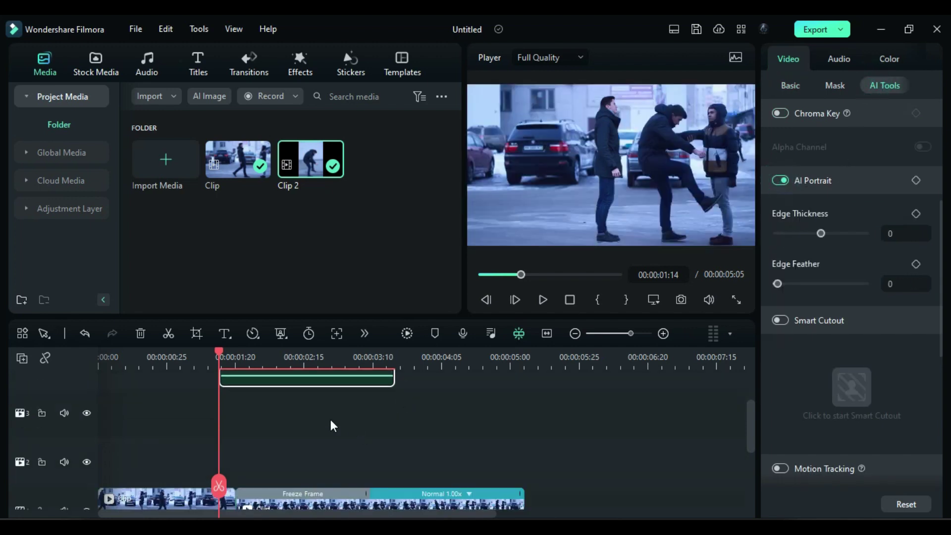
Trim the beginning of Clip 2 and move the shortened clip back to start at 00:00:01:14
{"action": "mouse_move", "coordinate": [220, 353]}
{"action": "left_mouse_down"}
{"action": "mouse_move", "coordinate": [232, 359]}
{"action": "mouse_move", "coordinate": [224, 396]}
{"action": "mouse_move", "coordinate": [235, 397]}
{"action": "mouse_move", "coordinate": [226, 350]}
{"action": "mouse_move", "coordinate": [219, 350]}
{"action": "left_mouse_up"}
{"action": "scroll", "coordinate": [233, 395], "scroll_direction": "up", "scroll_amount": 3}
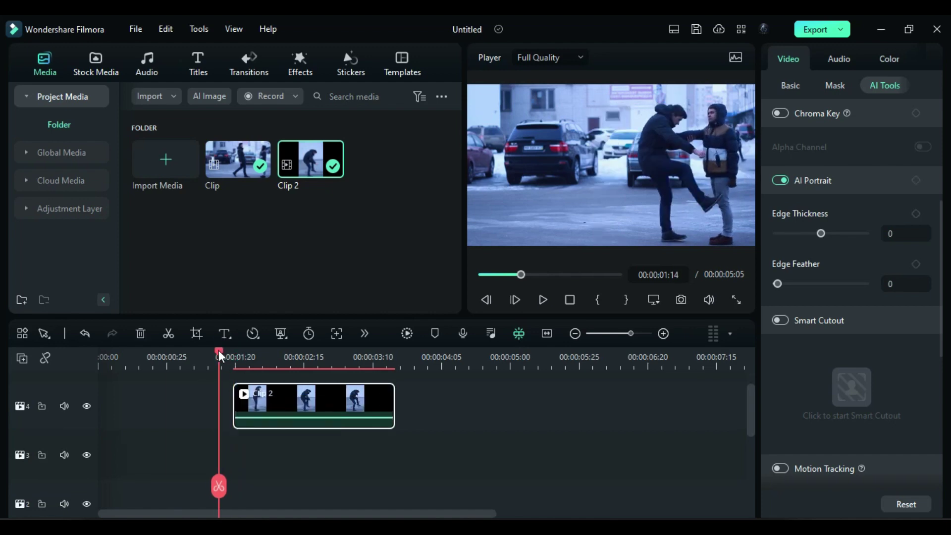
{"action": "left_click_drag", "start_coordinate": [289, 396], "coordinate": [275, 396]}
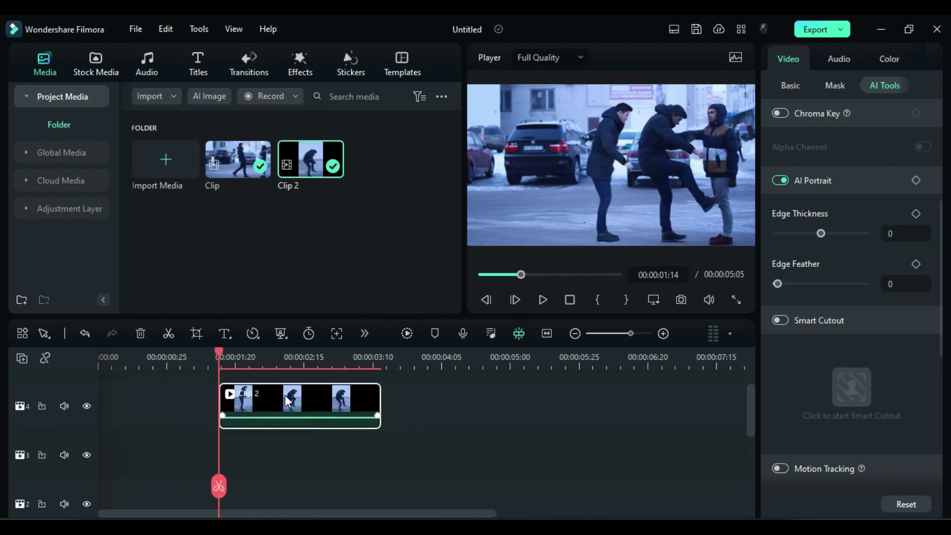
Scale Clip 2 to 107% and position it at X 437, Y 36 px over the kicking man
{"action": "left_click", "coordinate": [791, 86]}
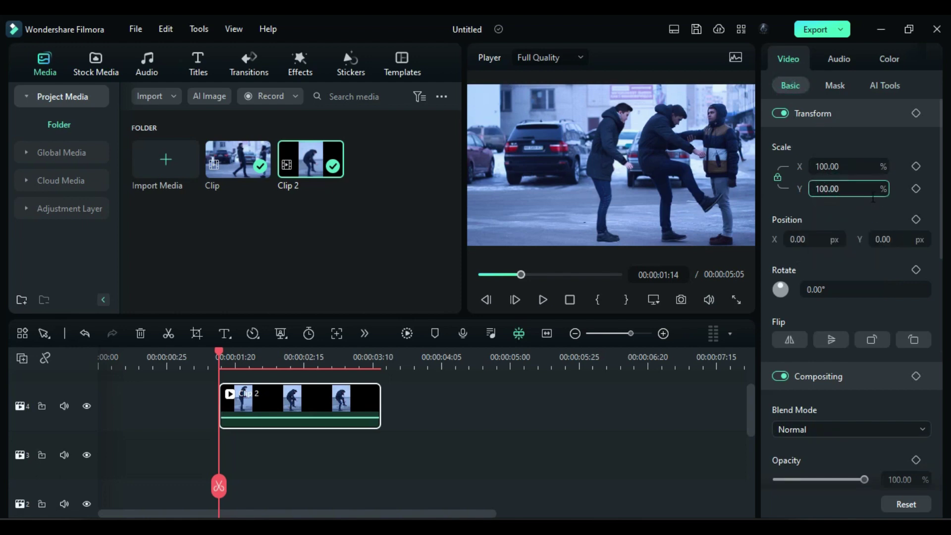
{"action": "type", "text": "107"}
{"action": "key", "text": "Return"}
{"action": "mouse_move", "coordinate": [795, 239]}
{"action": "left_mouse_down"}
{"action": "mouse_move", "coordinate": [894, 238]}
{"action": "mouse_move", "coordinate": [812, 238]}
{"action": "left_mouse_up"}
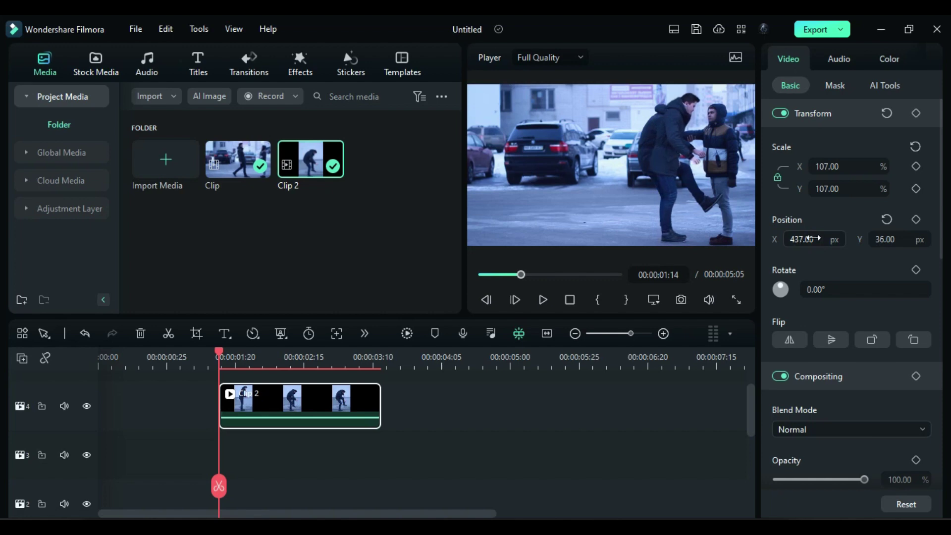
Add Transform and Opacity keyframes at Clip 2's start, with Screen blend mode and 0% opacity
{"action": "left_click", "coordinate": [916, 114]}
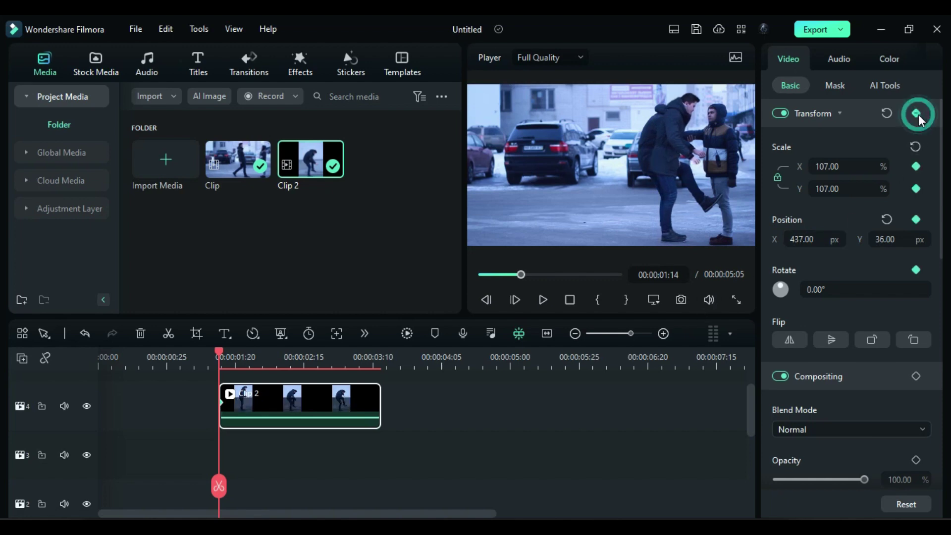
{"action": "left_click", "coordinate": [916, 460]}
{"action": "left_click", "coordinate": [893, 429]}
{"action": "scroll", "coordinate": [857, 335], "scroll_direction": "up", "scroll_amount": 3}
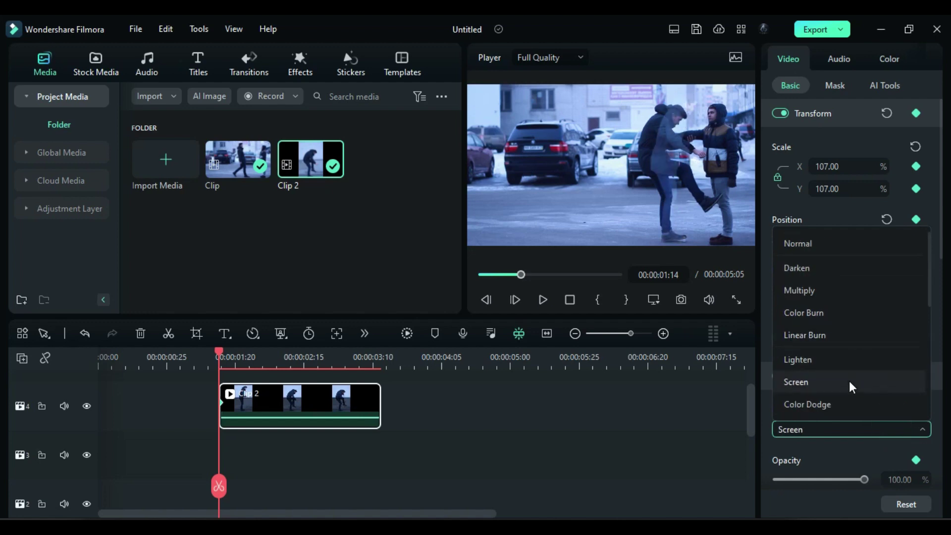
{"action": "left_click", "coordinate": [849, 382]}
{"action": "left_click_drag", "start_coordinate": [863, 480], "coordinate": [772, 478]}
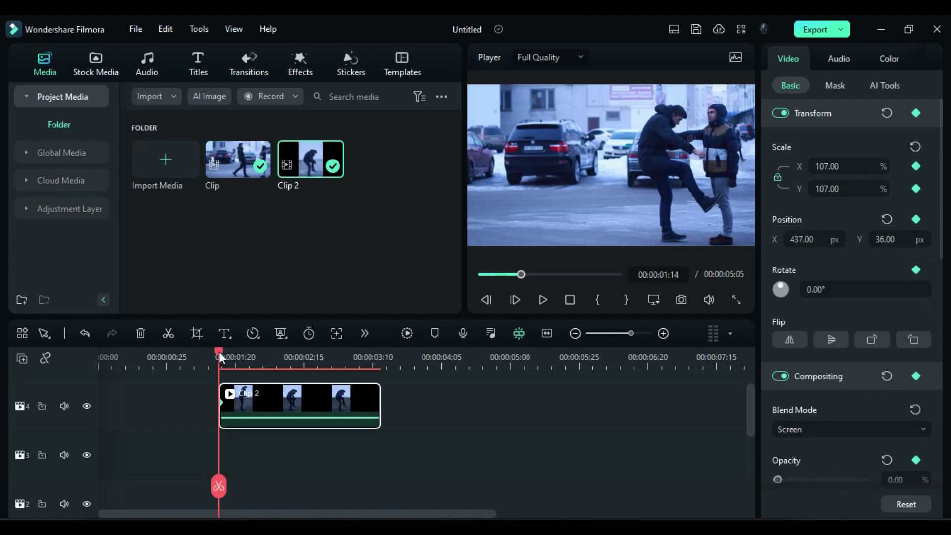
Keyframe Clip 2 at 00:00:01:20 with 100% opacity and position X 212, Y 95 px
{"action": "left_click_drag", "start_coordinate": [219, 352], "coordinate": [236, 360]}
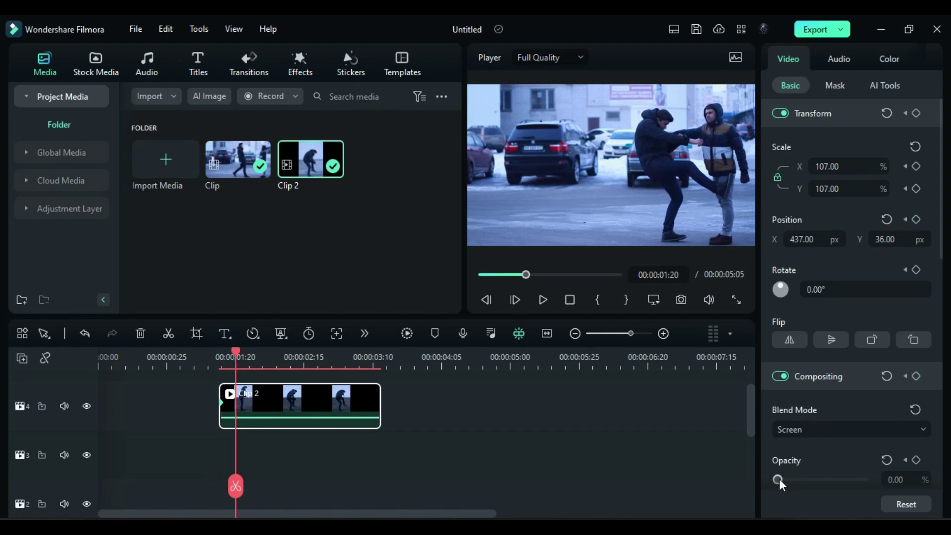
{"action": "left_click_drag", "start_coordinate": [779, 480], "coordinate": [869, 476]}
{"action": "left_click", "coordinate": [807, 242]}
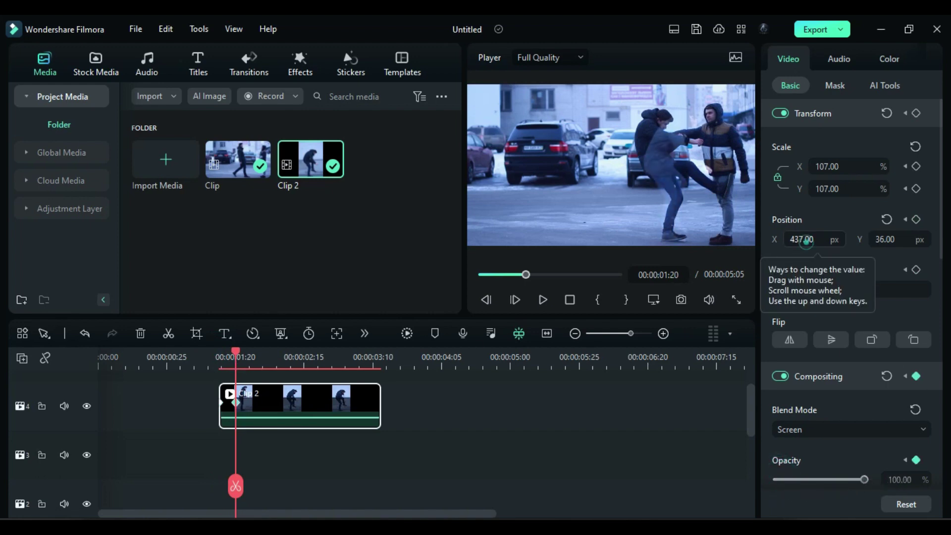
{"action": "left_click_drag", "start_coordinate": [805, 240], "coordinate": [763, 241]}
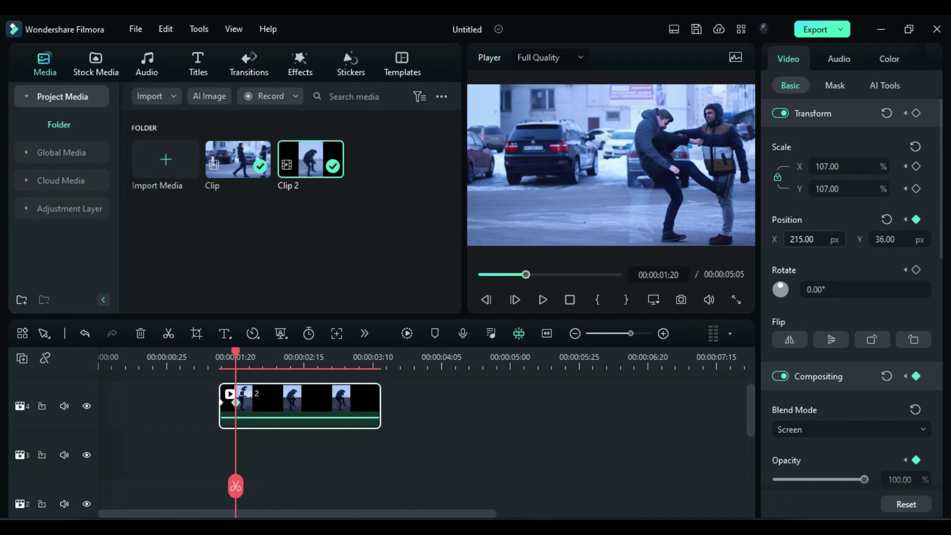
{"action": "left_click_drag", "start_coordinate": [884, 239], "coordinate": [897, 239]}
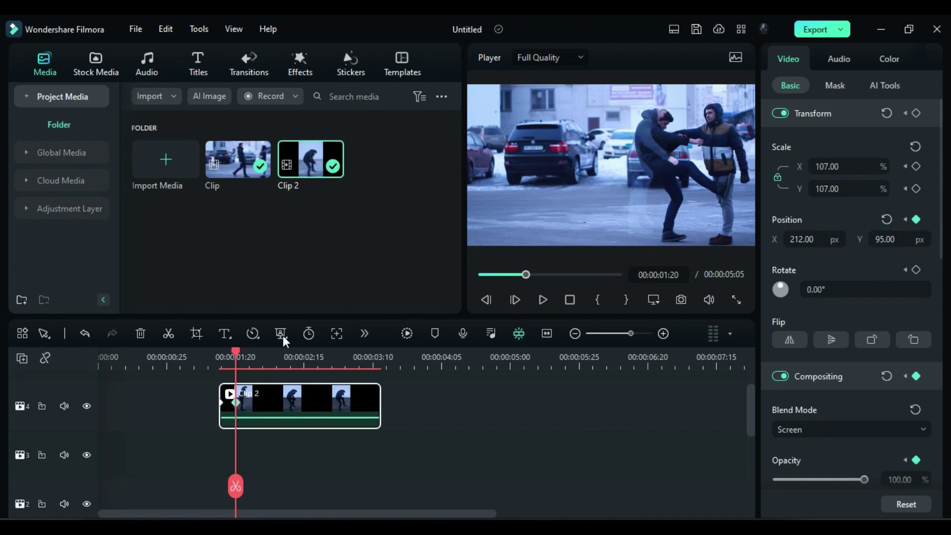
Keyframe Clip 2's position at 00:00:01:27 to X -51, Y 162 px
{"action": "left_click_drag", "start_coordinate": [238, 361], "coordinate": [256, 367]}
{"action": "mouse_move", "coordinate": [803, 239]}
{"action": "left_mouse_down"}
{"action": "mouse_move", "coordinate": [789, 239]}
{"action": "mouse_move", "coordinate": [802, 239]}
{"action": "left_mouse_up"}
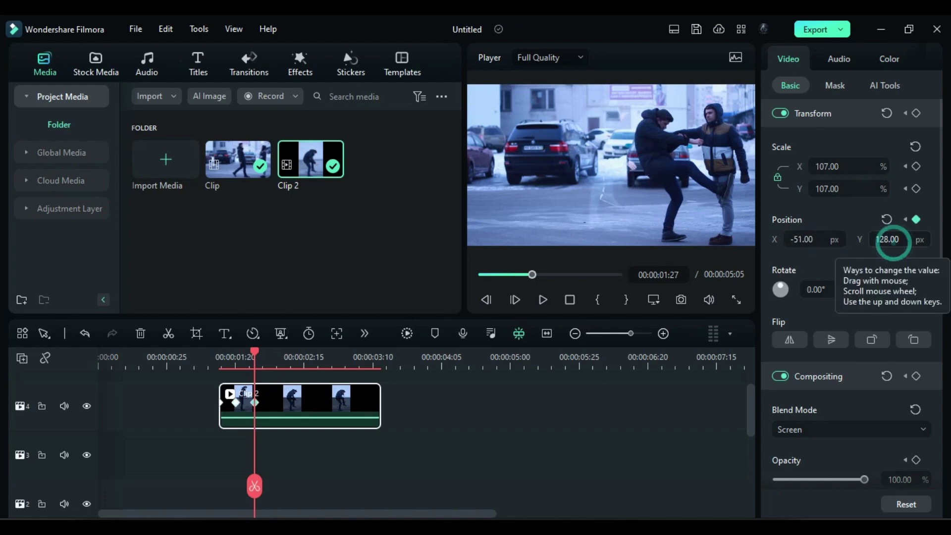
{"action": "left_click_drag", "start_coordinate": [890, 238], "coordinate": [899, 238]}
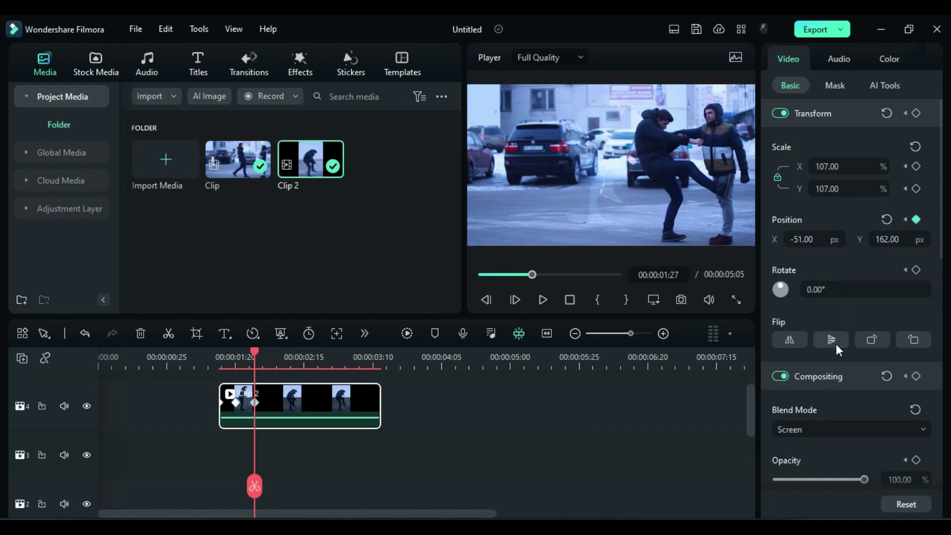
Keyframe Clip 2 at 00:00:02:20 with a rotation of -69° and position X -553, Y 170 px
{"action": "left_click_drag", "start_coordinate": [258, 353], "coordinate": [319, 384]}
{"action": "left_click_drag", "start_coordinate": [832, 289], "coordinate": [811, 290]}
{"action": "left_click_drag", "start_coordinate": [823, 241], "coordinate": [800, 240]}
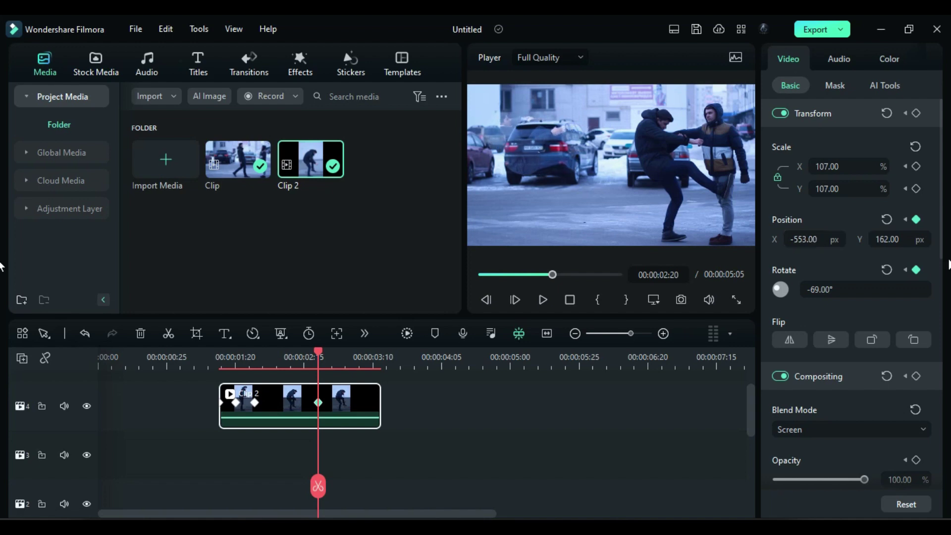
{"action": "left_click_drag", "start_coordinate": [902, 242], "coordinate": [906, 243]}
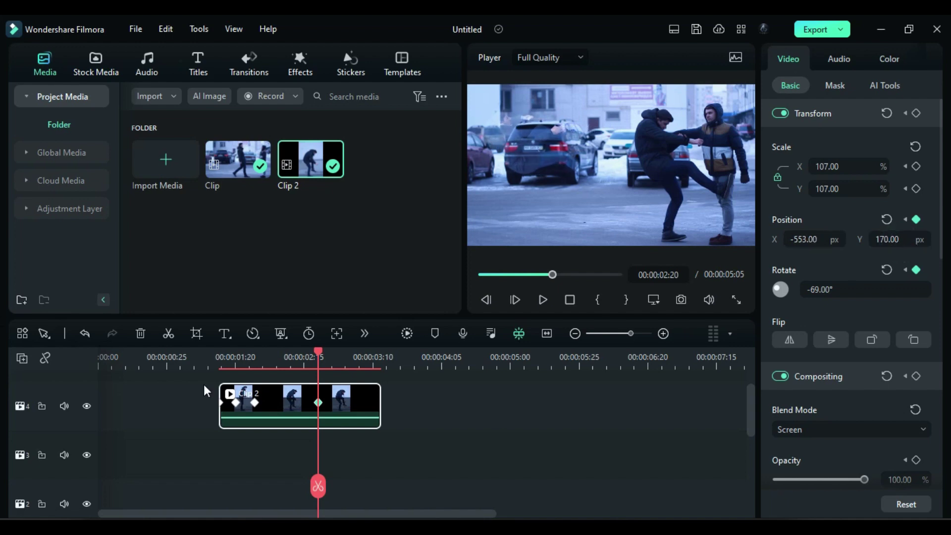
Add Transform and Opacity keyframes to Clip 2 at 00:00:02:25 to hold its current pose
{"action": "left_click_drag", "start_coordinate": [233, 365], "coordinate": [332, 369]}
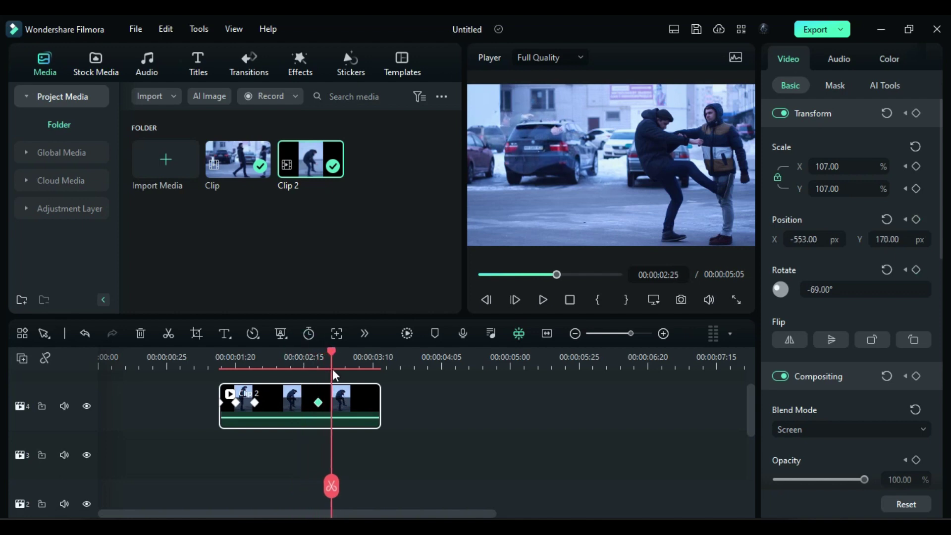
{"action": "left_click", "coordinate": [917, 113]}
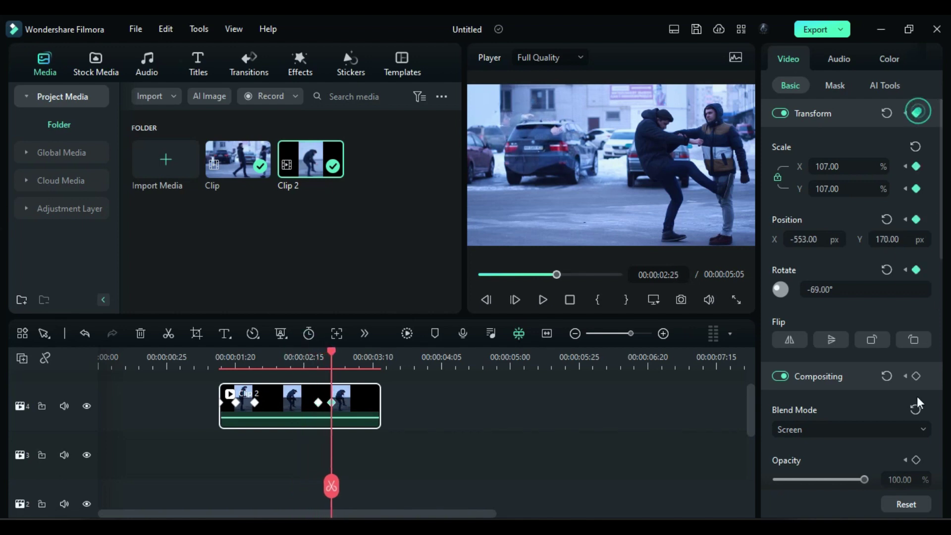
{"action": "left_click", "coordinate": [917, 461]}
Keyframe Clip 2's position at 00:00:03:00 to X -223, Y 126 px
{"action": "left_click", "coordinate": [337, 361]}
{"action": "left_click_drag", "start_coordinate": [337, 364], "coordinate": [345, 367]}
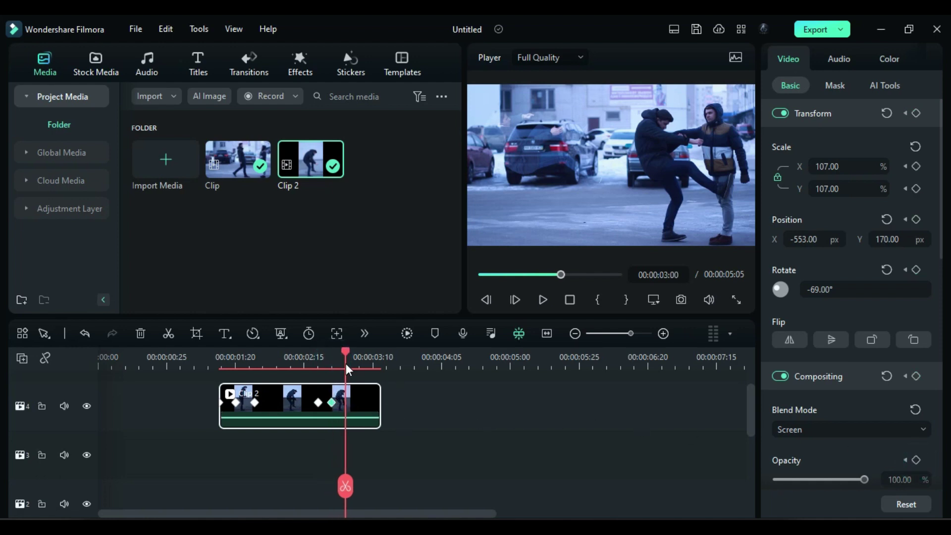
{"action": "left_click_drag", "start_coordinate": [800, 240], "coordinate": [938, 240]}
{"action": "left_click_drag", "start_coordinate": [849, 240], "coordinate": [869, 239]}
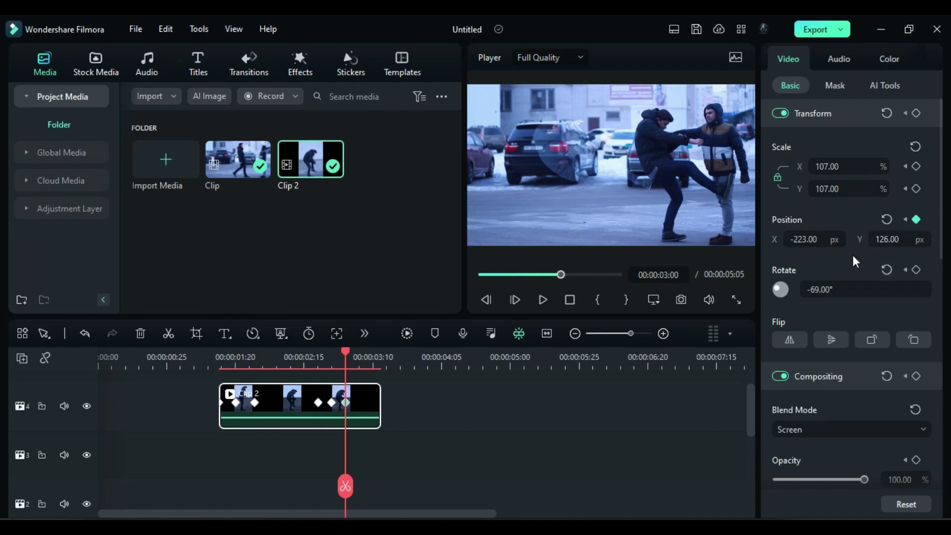
At 00:00:03:12, return Clip 2 to position X 437, Y 36 px and reset its rotation to 0°
{"action": "left_click_drag", "start_coordinate": [366, 365], "coordinate": [380, 372]}
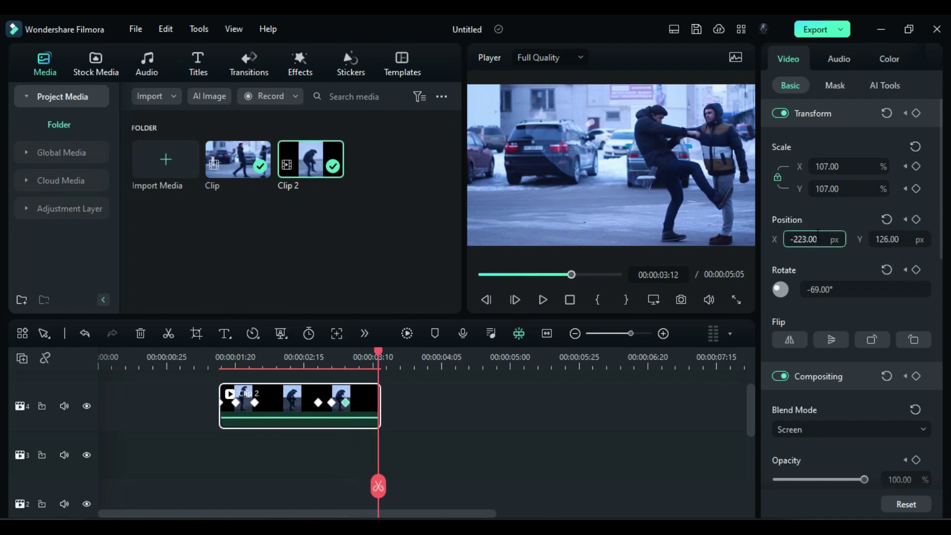
{"action": "left_click", "coordinate": [805, 239]}
{"action": "key", "text": "Tab"}
{"action": "type", "text": "36"}
{"action": "key", "text": "Return"}
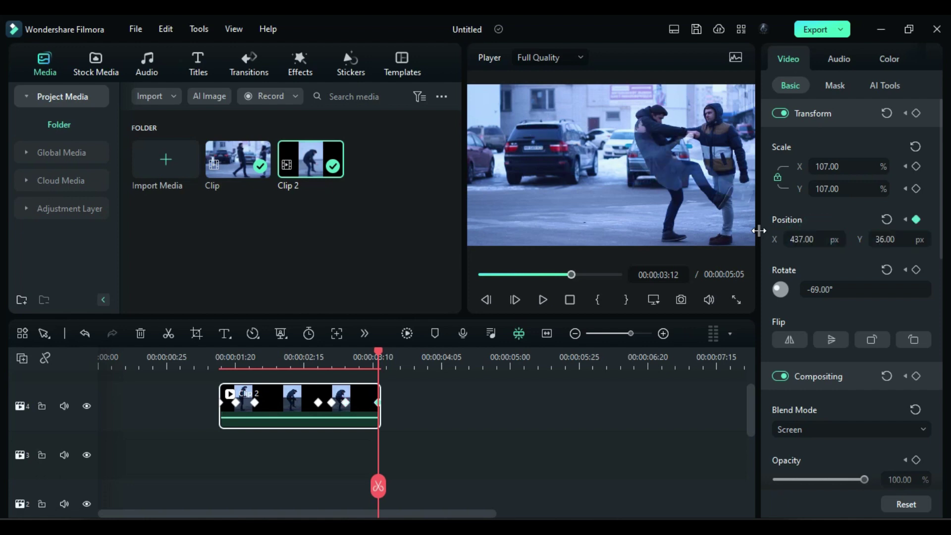
{"action": "left_click", "coordinate": [886, 269]}
Fade out Clip 2 with an Opacity keyframe at 00:00:03:05 and 0% opacity at 00:00:03:12
{"action": "left_click_drag", "start_coordinate": [378, 352], "coordinate": [361, 354]}
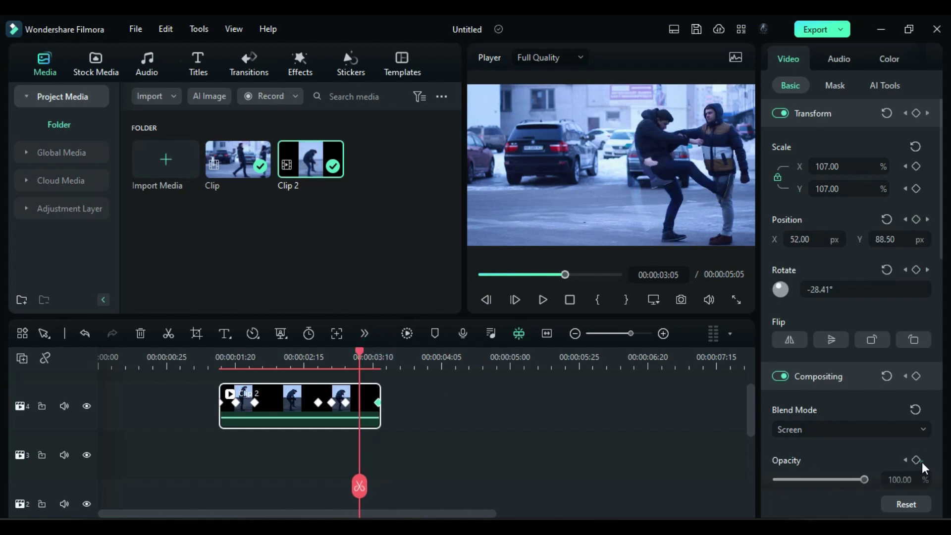
{"action": "left_click", "coordinate": [377, 403]}
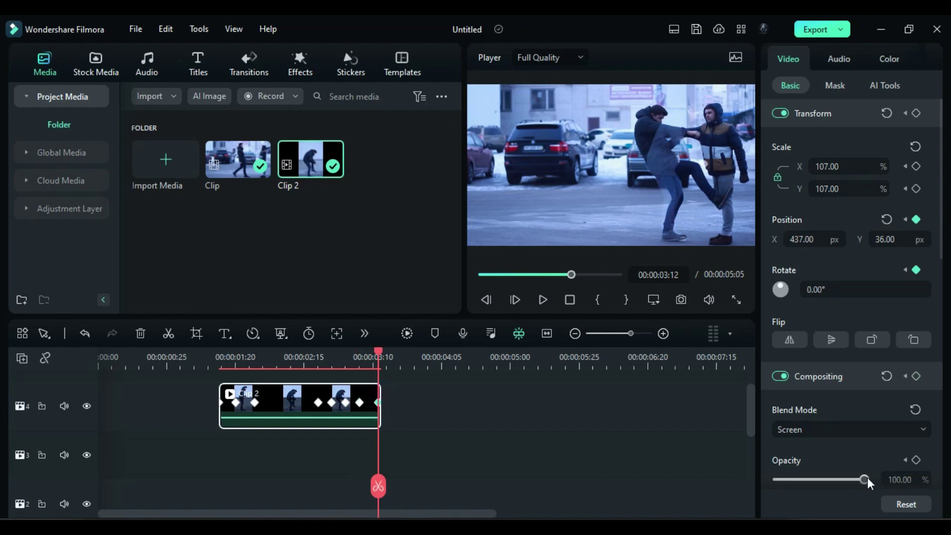
{"action": "left_click_drag", "start_coordinate": [866, 479], "coordinate": [774, 479]}
{"action": "left_click_drag", "start_coordinate": [376, 402], "coordinate": [413, 405]}
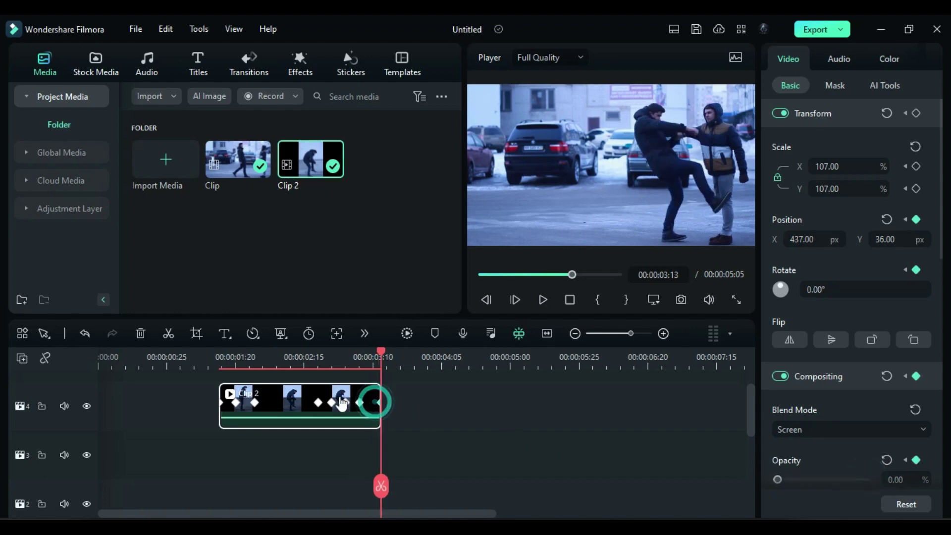
Raise the midpoint of Clip 2's luma curve slightly, judging the soul figure at 00:00:02:12
{"action": "left_click", "coordinate": [296, 366]}
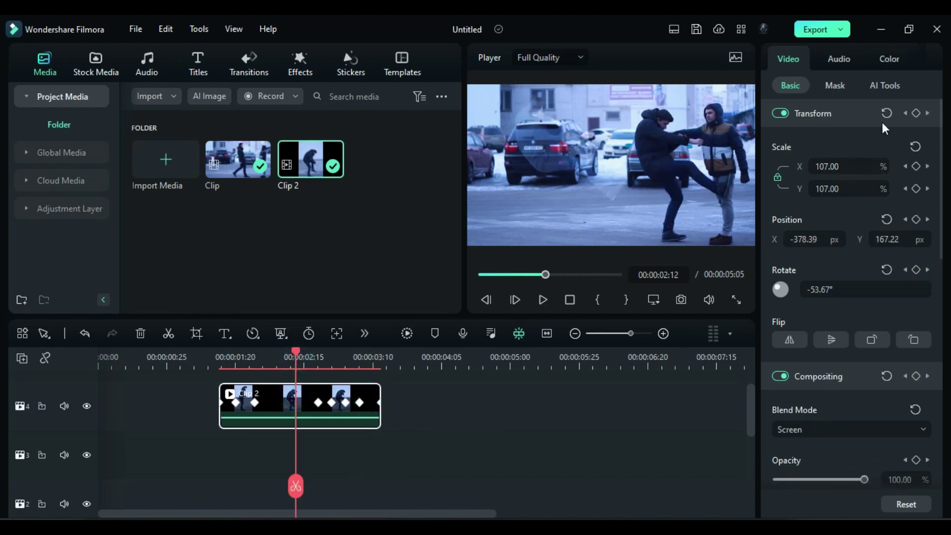
{"action": "left_click", "coordinate": [889, 60]}
{"action": "left_click", "coordinate": [899, 91]}
{"action": "left_click", "coordinate": [853, 276]}
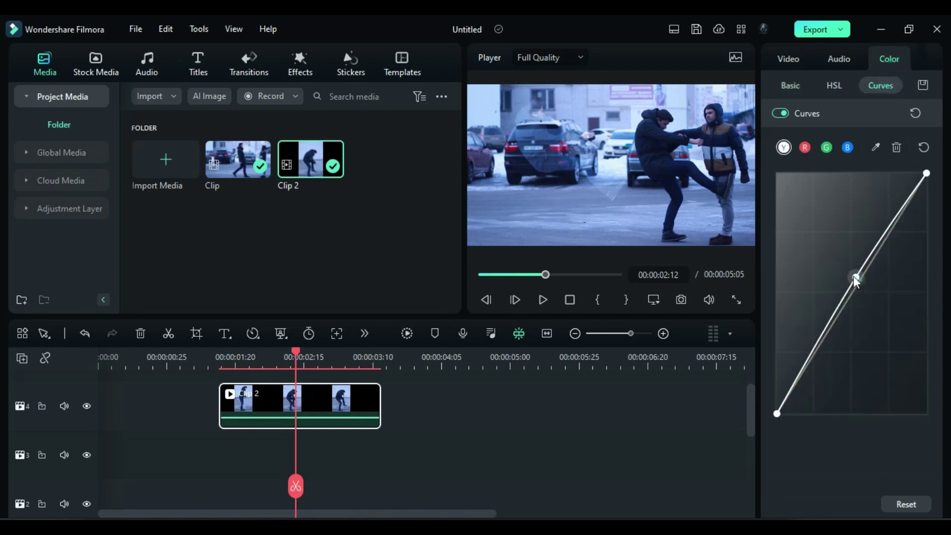
{"action": "mouse_move", "coordinate": [854, 275]}
{"action": "left_mouse_down"}
{"action": "mouse_move", "coordinate": [840, 262]}
{"action": "mouse_move", "coordinate": [853, 274]}
{"action": "left_mouse_up"}
{"action": "left_click", "coordinate": [850, 147]}
Set Clip 2's exposure to 6.45, brightness to 11.48 and contrast to -9.68
{"action": "left_click", "coordinate": [791, 85]}
{"action": "left_click_drag", "start_coordinate": [824, 368], "coordinate": [824, 368]}
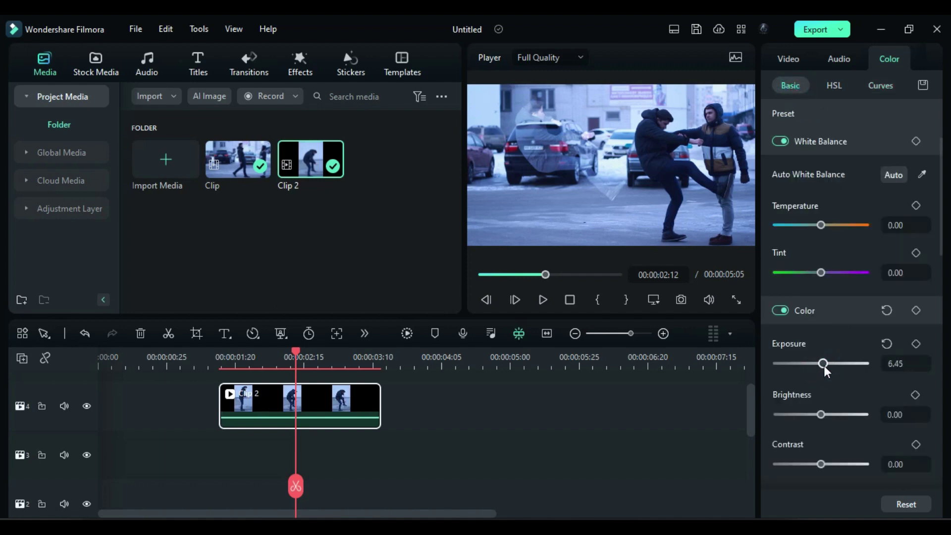
{"action": "left_click_drag", "start_coordinate": [831, 414], "coordinate": [826, 412]}
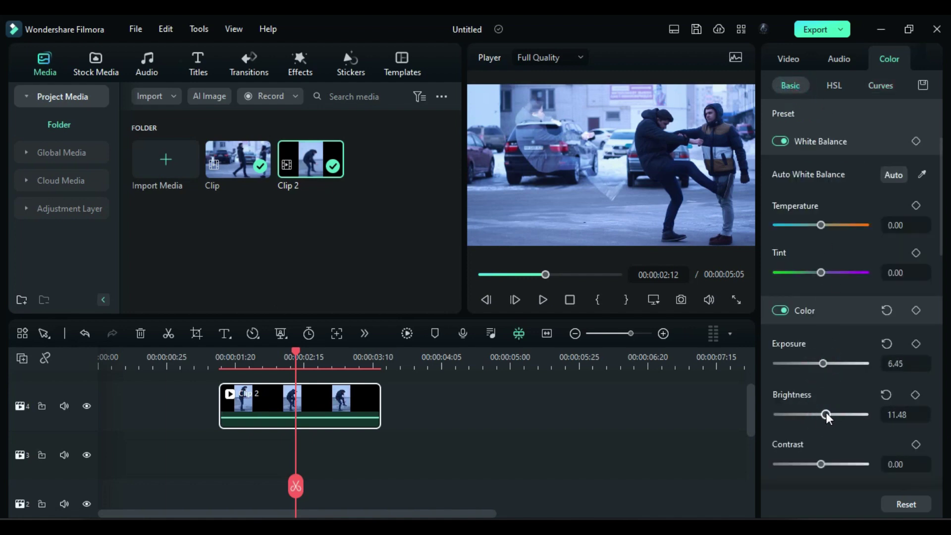
{"action": "left_click_drag", "start_coordinate": [821, 464], "coordinate": [816, 464]}
Capture a snapshot of the cutout figure alone at 00:00:01:28, hiding track 1 only while taking it
{"action": "left_click", "coordinate": [255, 354]}
{"action": "scroll", "coordinate": [289, 443], "scroll_direction": "down", "scroll_amount": 2}
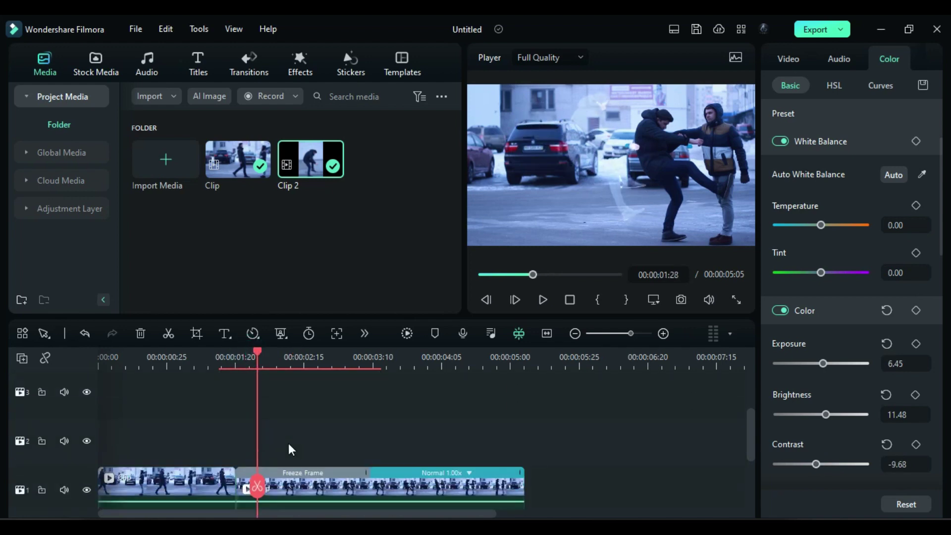
{"action": "left_click", "coordinate": [86, 492]}
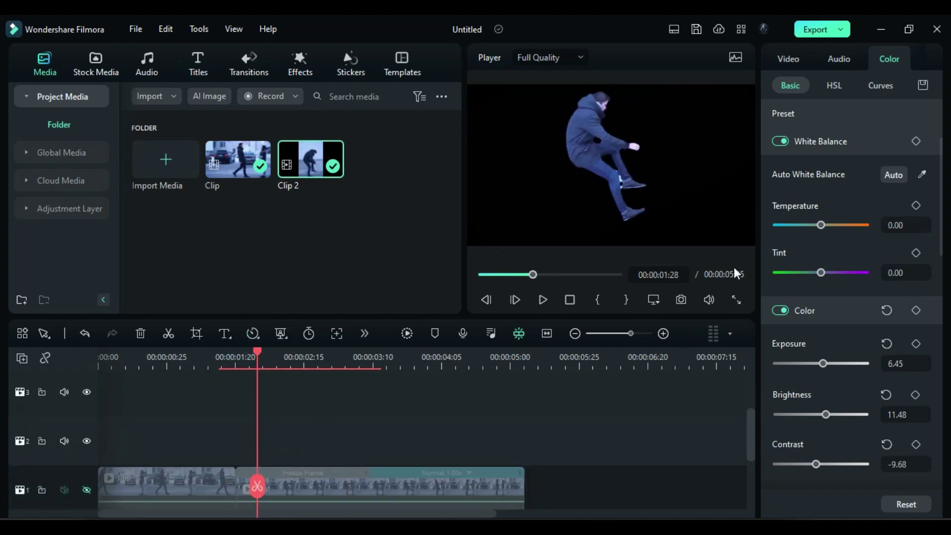
{"action": "left_click", "coordinate": [680, 300]}
{"action": "left_click", "coordinate": [542, 285]}
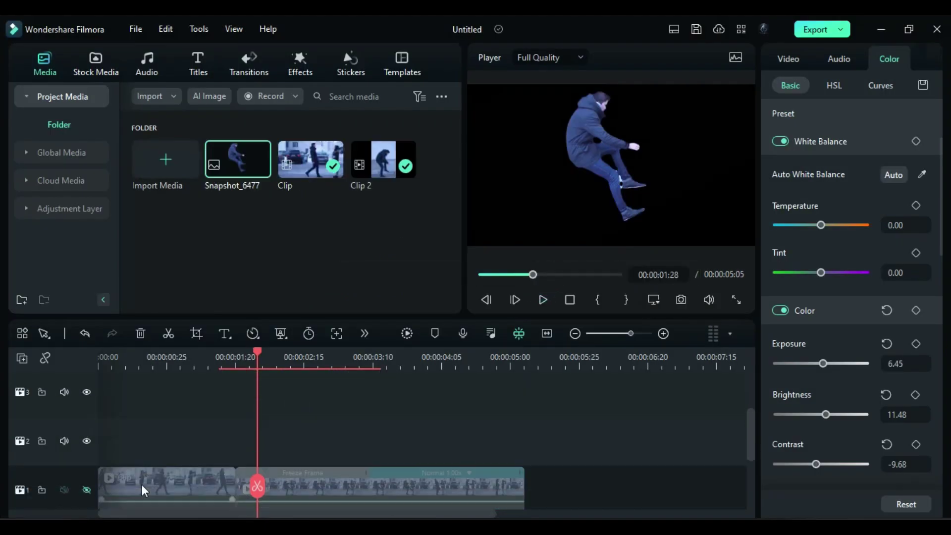
{"action": "left_click", "coordinate": [86, 490]}
Place Snapshot_6477 on track 3 from 00:00:01:28 and cut off everything after 00:00:03:10
{"action": "scroll", "coordinate": [194, 406], "scroll_direction": "up", "scroll_amount": 2}
{"action": "left_click_drag", "start_coordinate": [219, 174], "coordinate": [255, 452]}
{"action": "left_click", "coordinate": [374, 356]}
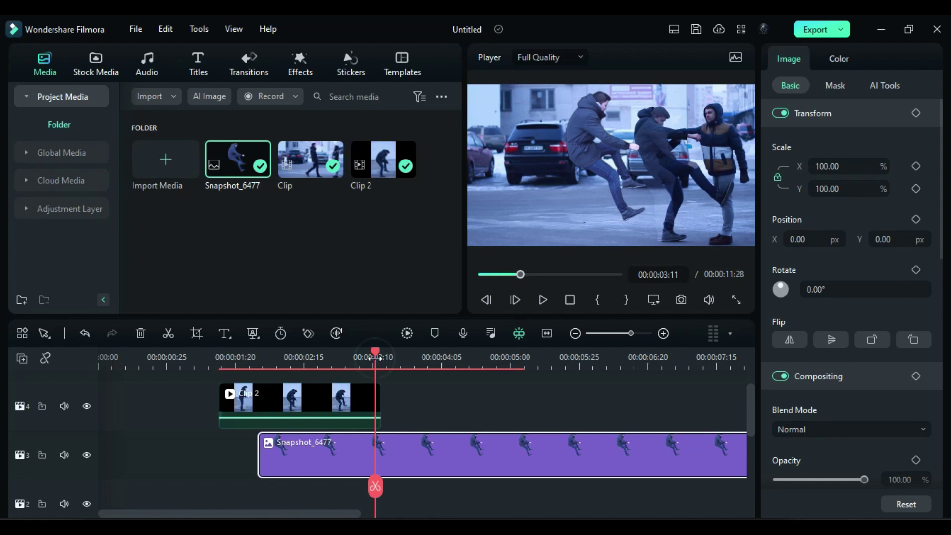
{"action": "key", "text": "ctrl+b"}
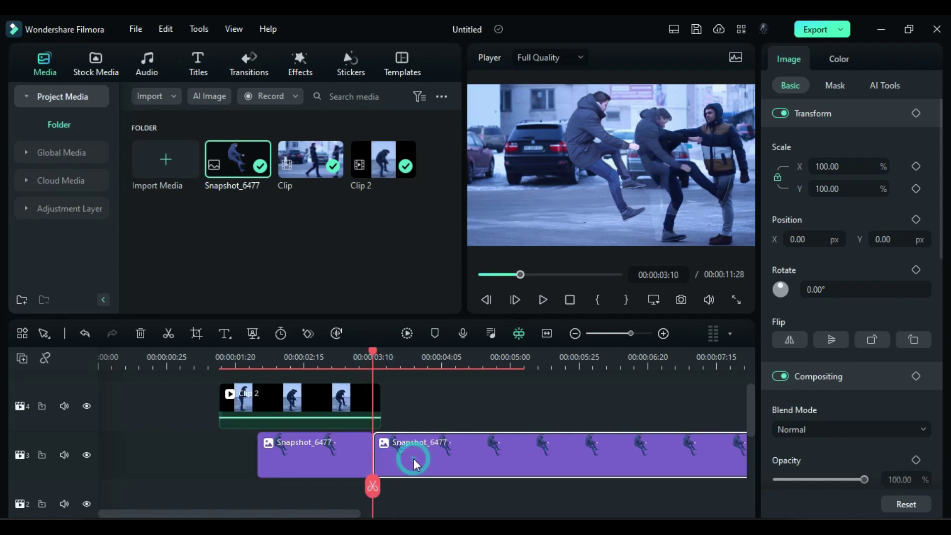
{"action": "key", "text": "Delete"}
Set the blend mode of Snapshot_6477 to Screen with the playhead at its start
{"action": "key", "text": "Up"}
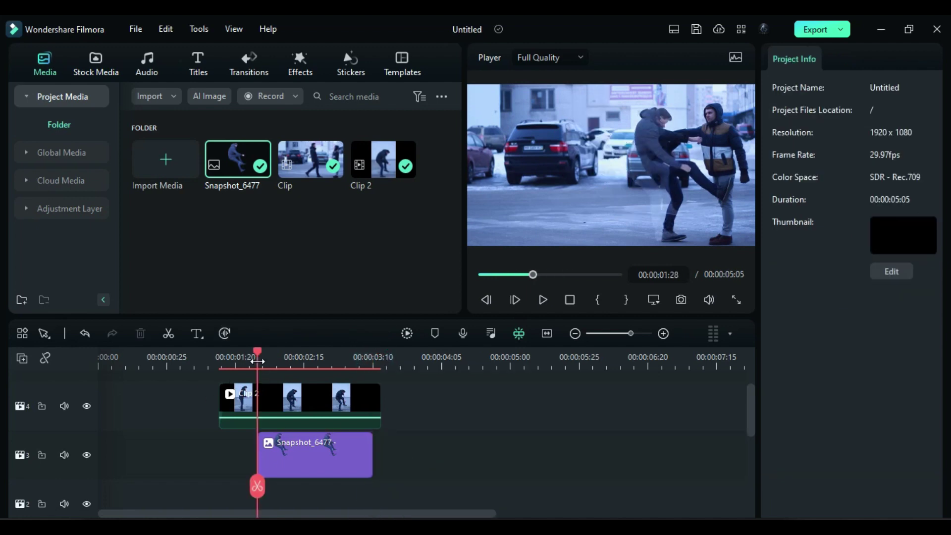
{"action": "left_click", "coordinate": [291, 446]}
{"action": "left_click", "coordinate": [803, 428]}
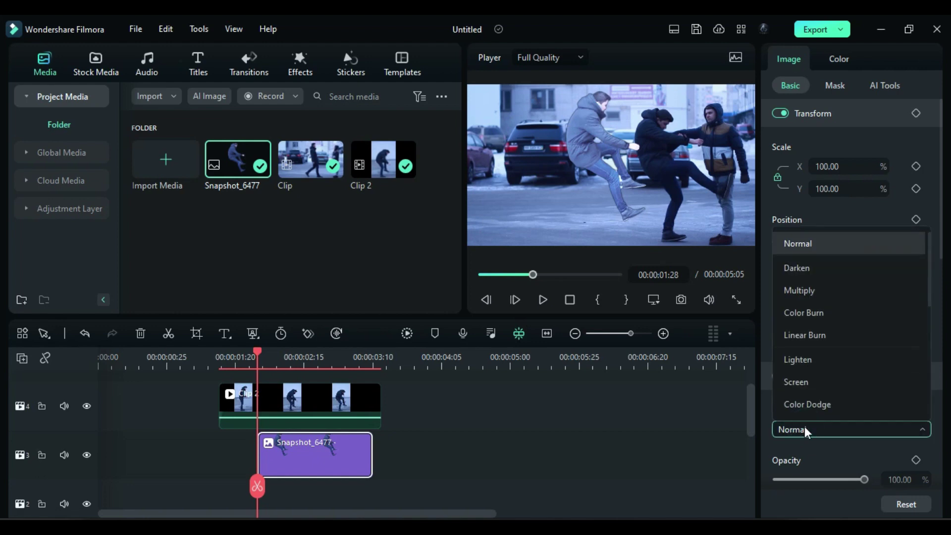
{"action": "scroll", "coordinate": [807, 377], "scroll_direction": "down", "scroll_amount": 3}
{"action": "left_click", "coordinate": [802, 292]}
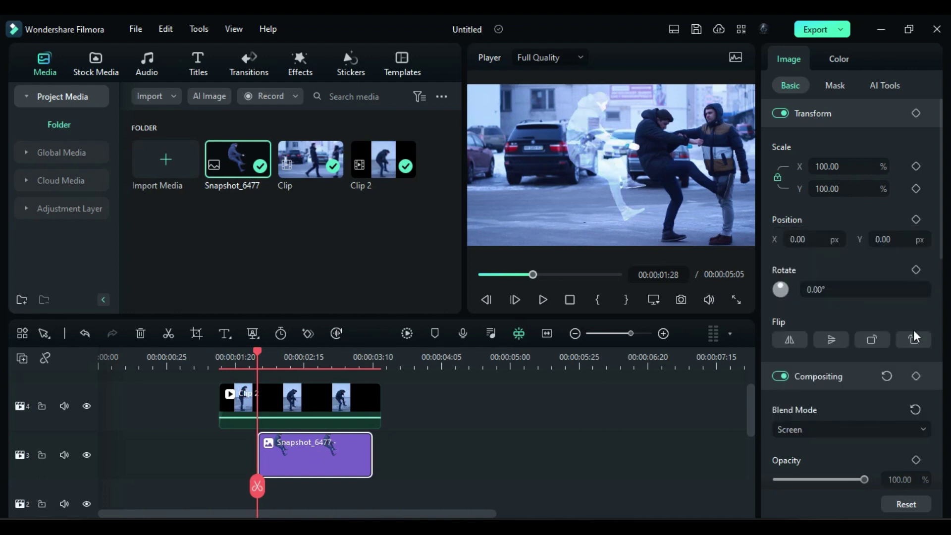
Add Transform and Opacity keyframes to the snapshot at 00:00:01:28 with 0% opacity, and raise opacity to 100% at 00:00:02:10
{"action": "left_click", "coordinate": [919, 460]}
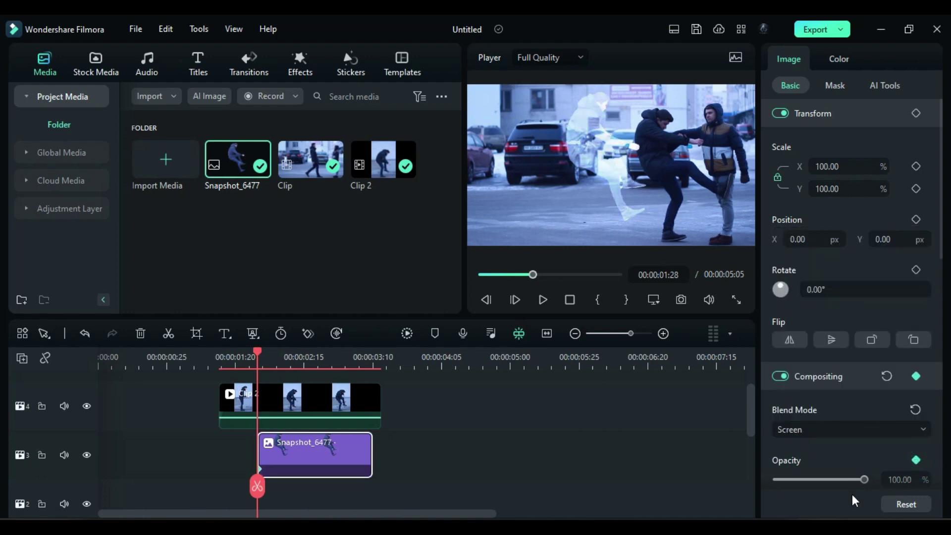
{"action": "left_click_drag", "start_coordinate": [864, 479], "coordinate": [758, 484]}
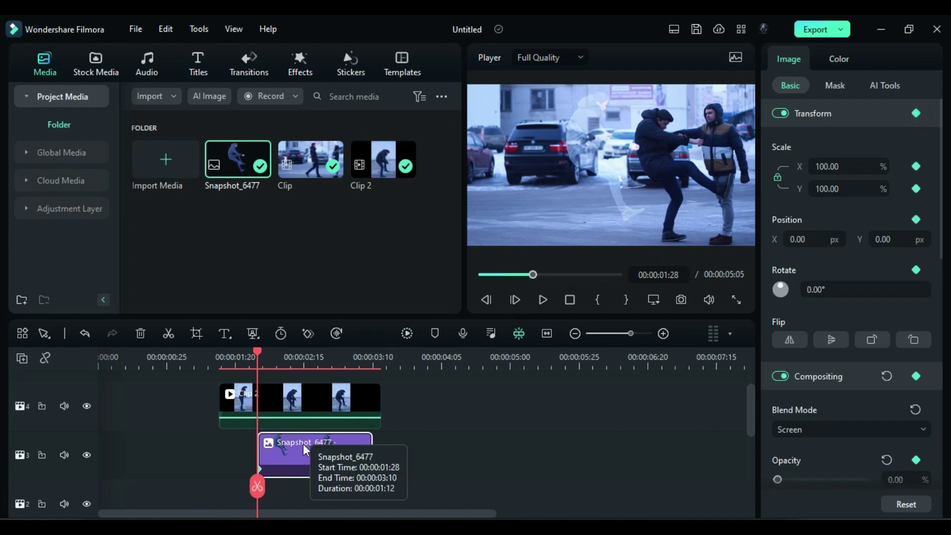
{"action": "left_click_drag", "start_coordinate": [259, 353], "coordinate": [291, 361]}
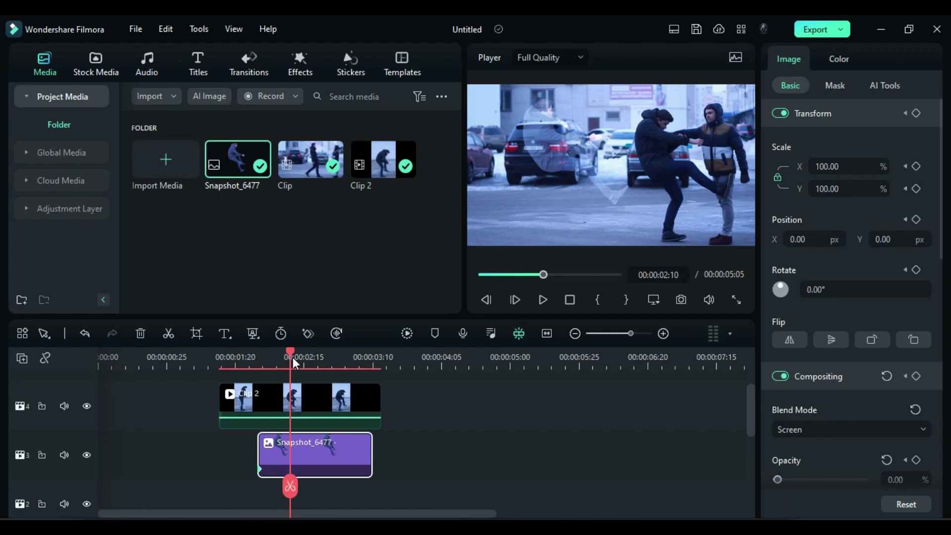
{"action": "left_click_drag", "start_coordinate": [778, 479], "coordinate": [864, 479]}
Keyframe the snapshot's position to X -40, Y 41 px at 00:00:02:10 and X -80, Y 82 px at 00:00:02:22
{"action": "left_click_drag", "start_coordinate": [802, 239], "coordinate": [792, 239]}
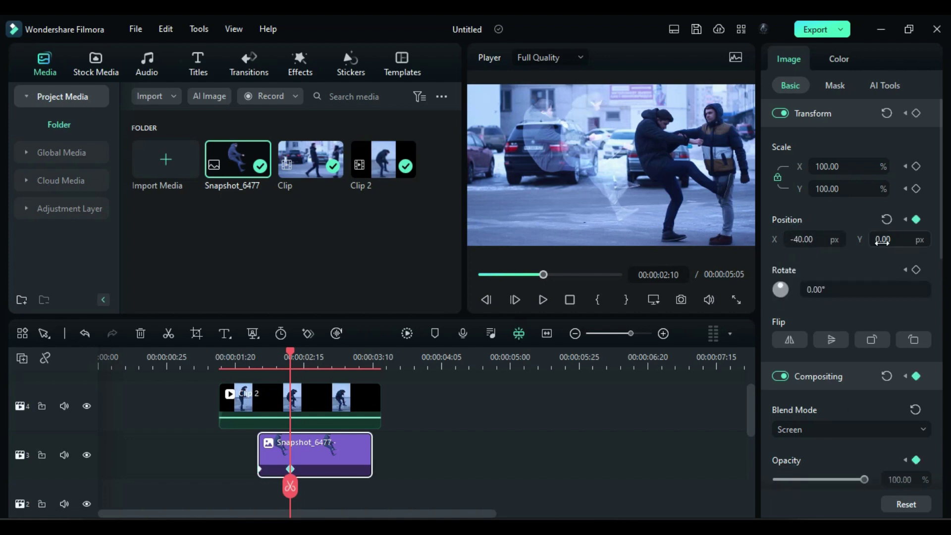
{"action": "left_click_drag", "start_coordinate": [882, 241], "coordinate": [889, 241]}
{"action": "left_click_drag", "start_coordinate": [285, 381], "coordinate": [325, 373]}
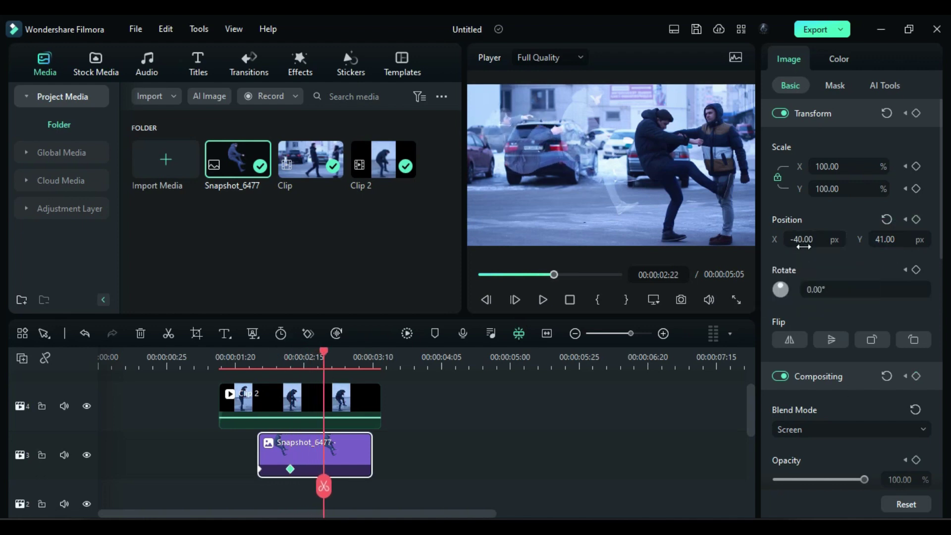
{"action": "left_click_drag", "start_coordinate": [802, 240], "coordinate": [785, 239]}
{"action": "left_click_drag", "start_coordinate": [887, 239], "coordinate": [897, 239]}
Set the snapshot's rotation to -27° at 00:00:02:22 and its opacity to 0% at 00:00:02:25
{"action": "left_click", "coordinate": [831, 289]}
{"action": "double_click", "coordinate": [850, 289]}
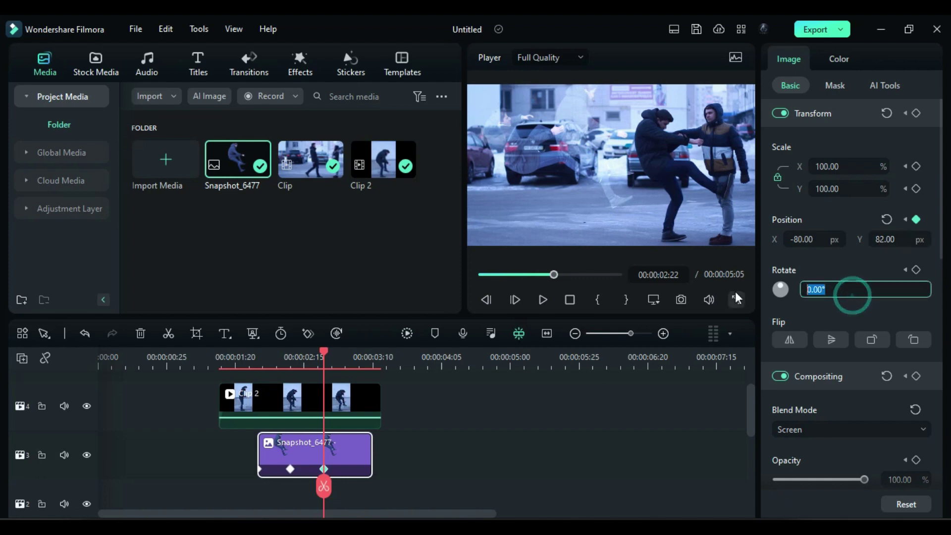
{"action": "type", "text": "-"}
{"action": "key", "text": "Return"}
{"action": "left_click", "coordinate": [332, 383]}
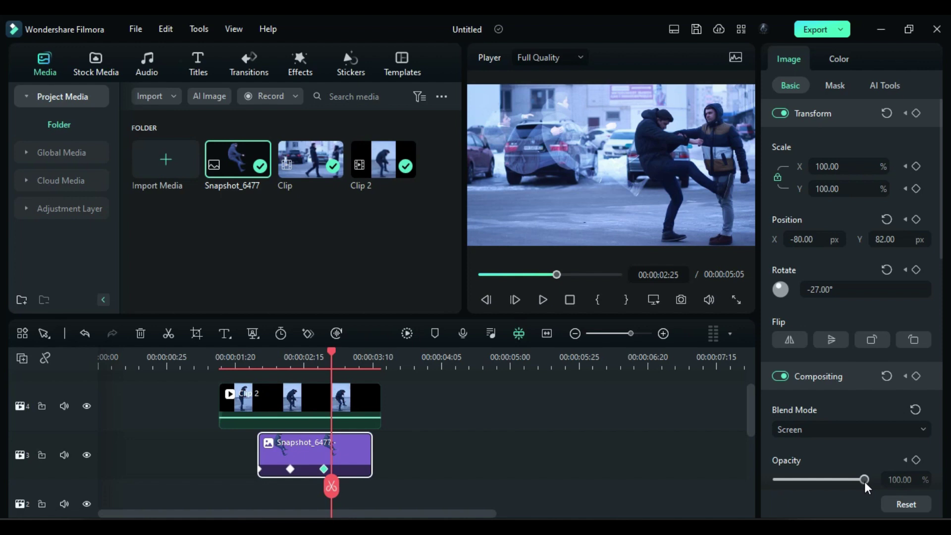
{"action": "left_click_drag", "start_coordinate": [864, 482], "coordinate": [772, 471]}
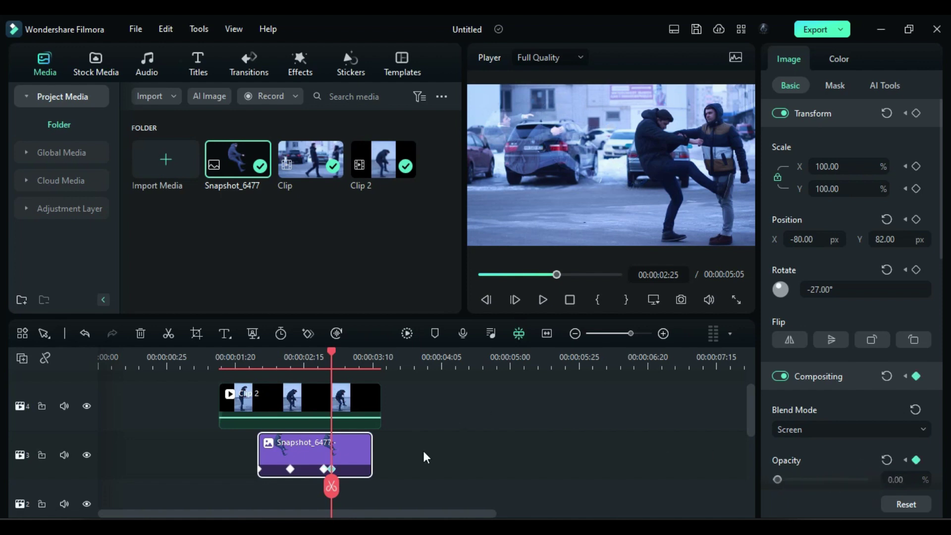
Draw a closed freeform mask on the snapshot at 00:00:02:13 where it overlaps Clip 2's soul figure
{"action": "left_click", "coordinate": [299, 356]}
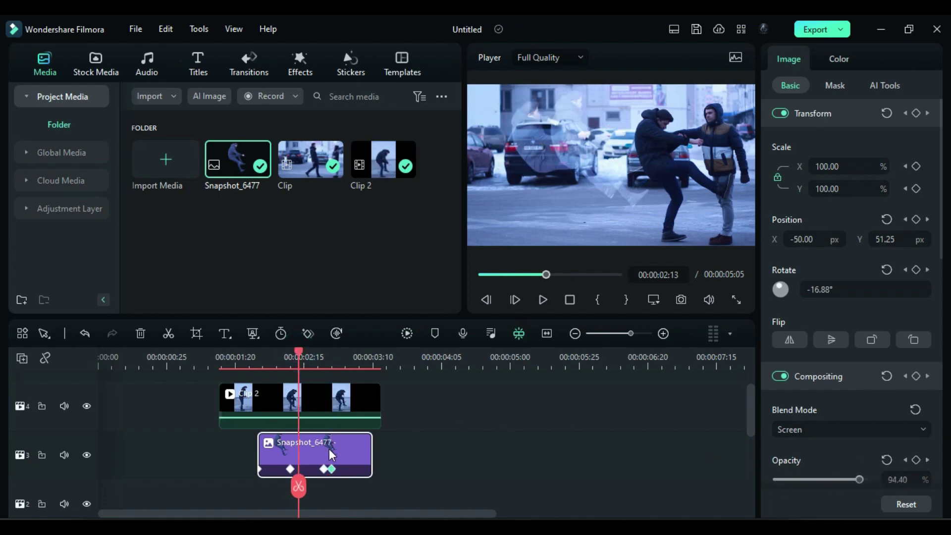
{"action": "left_click", "coordinate": [836, 84]}
{"action": "left_click", "coordinate": [874, 128]}
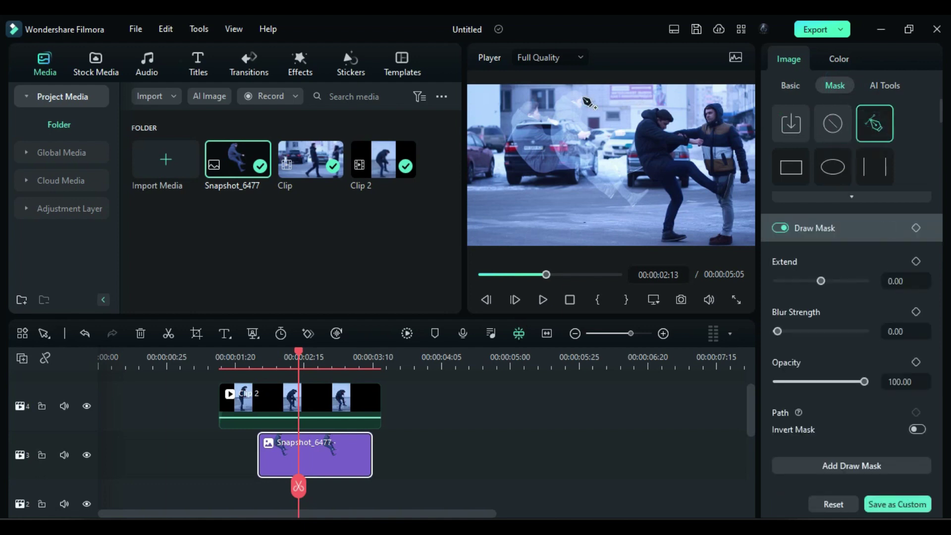
{"action": "left_click", "coordinate": [556, 117]}
{"action": "left_click", "coordinate": [563, 124]}
{"action": "left_click", "coordinate": [572, 139]}
{"action": "left_click", "coordinate": [579, 155]}
{"action": "left_click", "coordinate": [592, 163]}
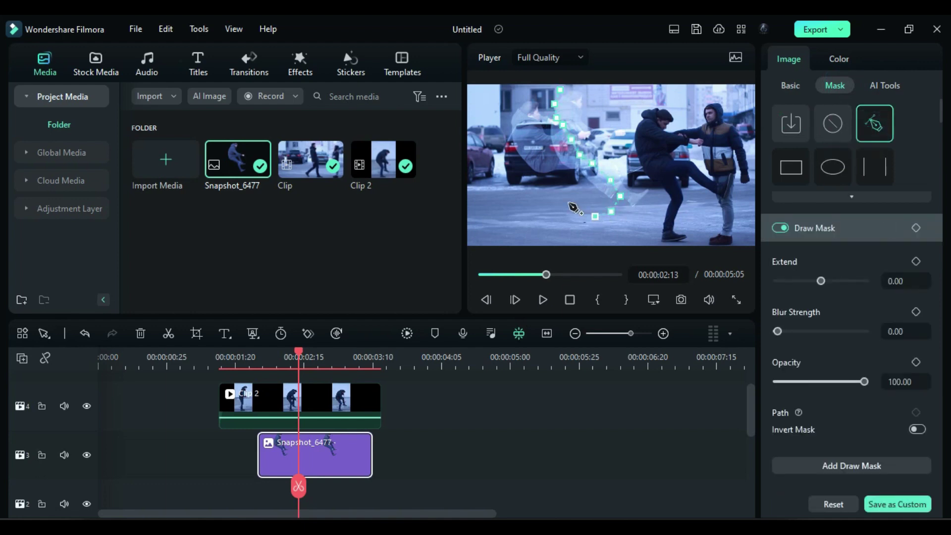
{"action": "left_click", "coordinate": [560, 86]}
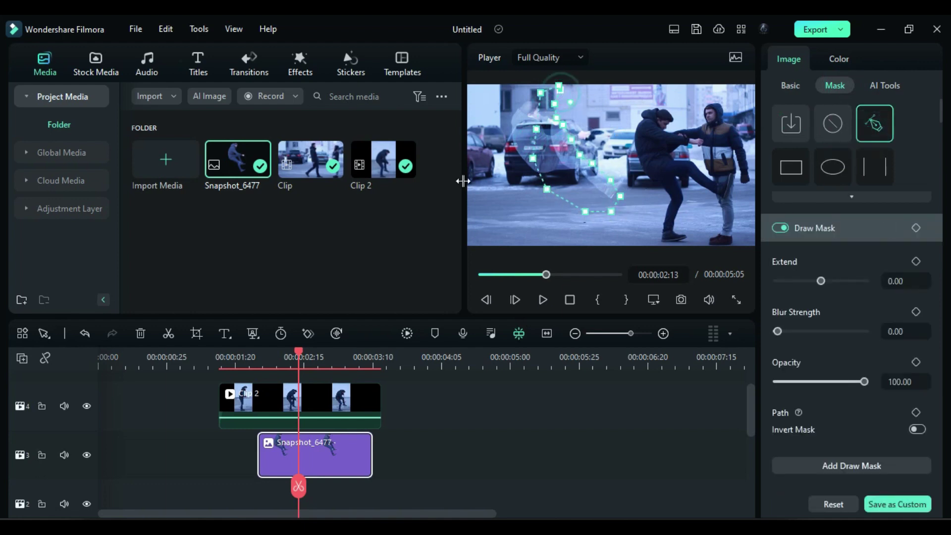
Invert the snapshot's drawn mask, set its blur strength to 14.52 and preview the result
{"action": "left_click", "coordinate": [919, 428]}
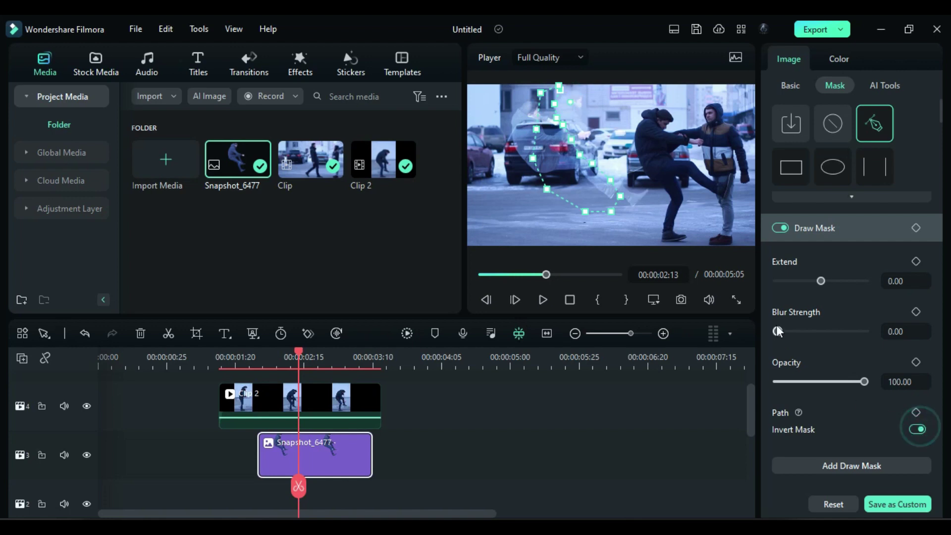
{"action": "left_click_drag", "start_coordinate": [779, 331], "coordinate": [791, 334]}
{"action": "left_click", "coordinate": [246, 358]}
{"action": "left_click_drag", "start_coordinate": [248, 355], "coordinate": [301, 371]}
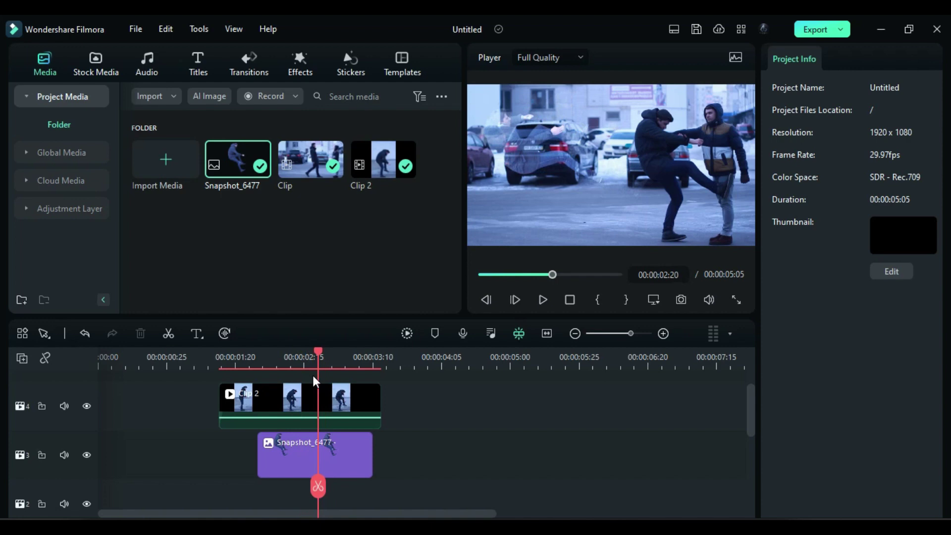
Apply the Boris FX effect BCC Fast Lens Blur to Snapshot_6477
{"action": "left_click", "coordinate": [345, 461]}
{"action": "left_click", "coordinate": [300, 63]}
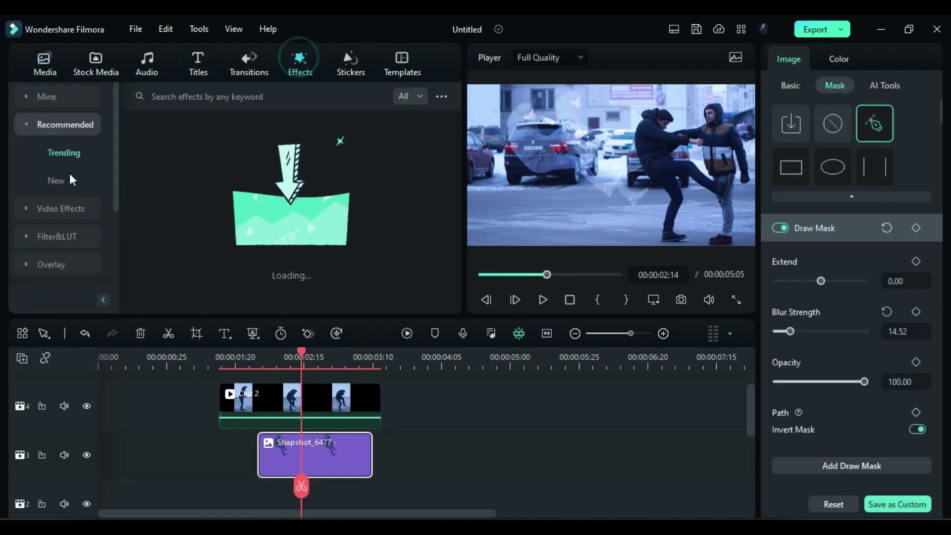
{"action": "scroll", "coordinate": [68, 174], "scroll_direction": "down", "scroll_amount": 5}
{"action": "left_click", "coordinate": [36, 232]}
{"action": "scroll", "coordinate": [52, 209], "scroll_direction": "down", "scroll_amount": 5}
{"action": "left_click", "coordinate": [54, 211]}
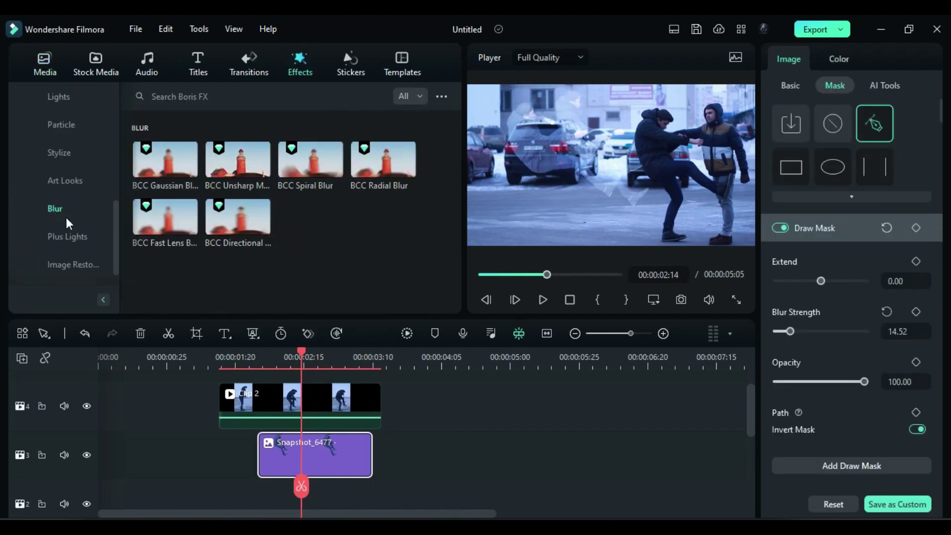
{"action": "left_click_drag", "start_coordinate": [156, 224], "coordinate": [317, 456]}
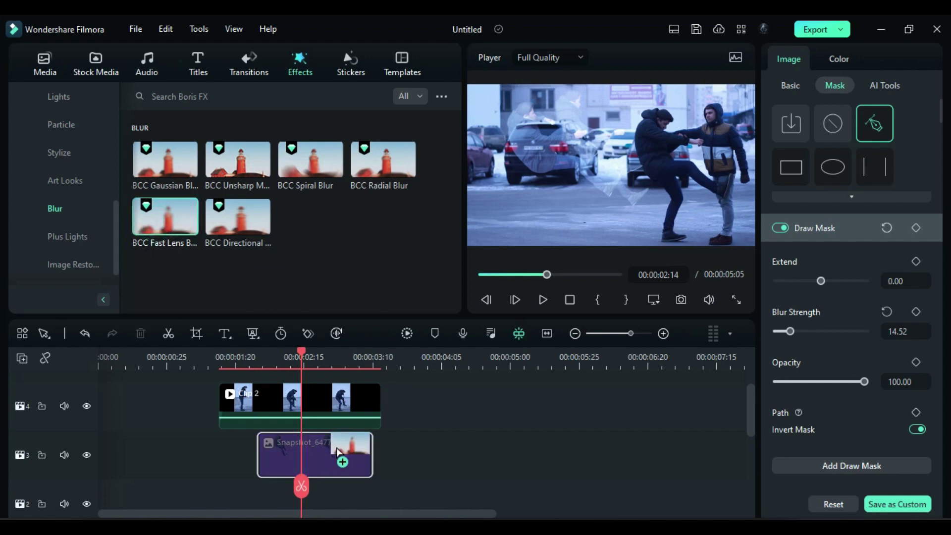
Set the Iris Scale of the snapshot's BCC Fast Lens Blur to 4 and preview the motion
{"action": "left_click", "coordinate": [890, 59]}
{"action": "left_click", "coordinate": [896, 359]}
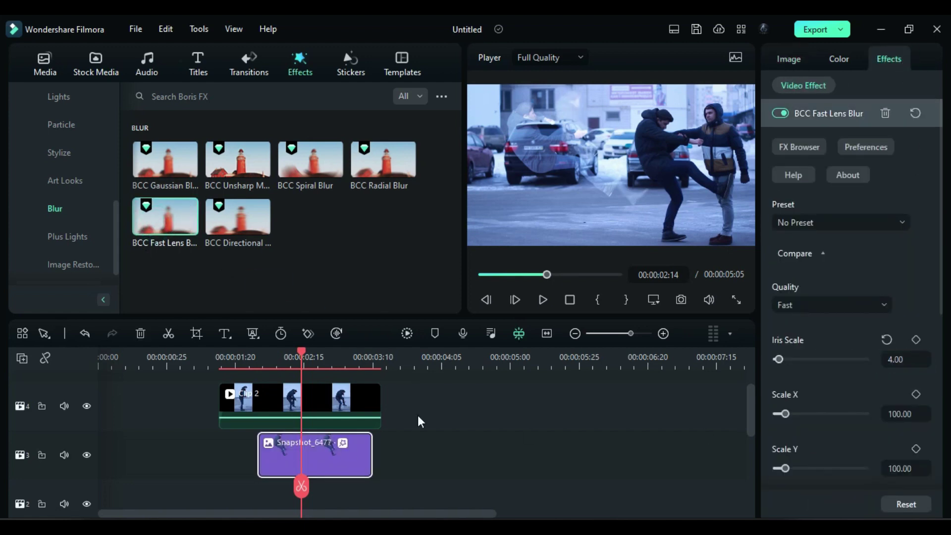
{"action": "left_click_drag", "start_coordinate": [258, 362], "coordinate": [334, 375]}
Add the BCC Lens Flare 3D effect above Clip 2 at 00:00:01:14 and trim its end to about 00:00:02:15
{"action": "scroll", "coordinate": [334, 406], "scroll_direction": "up", "scroll_amount": 1}
{"action": "left_click", "coordinate": [219, 362]}
{"action": "left_click", "coordinate": [271, 441]}
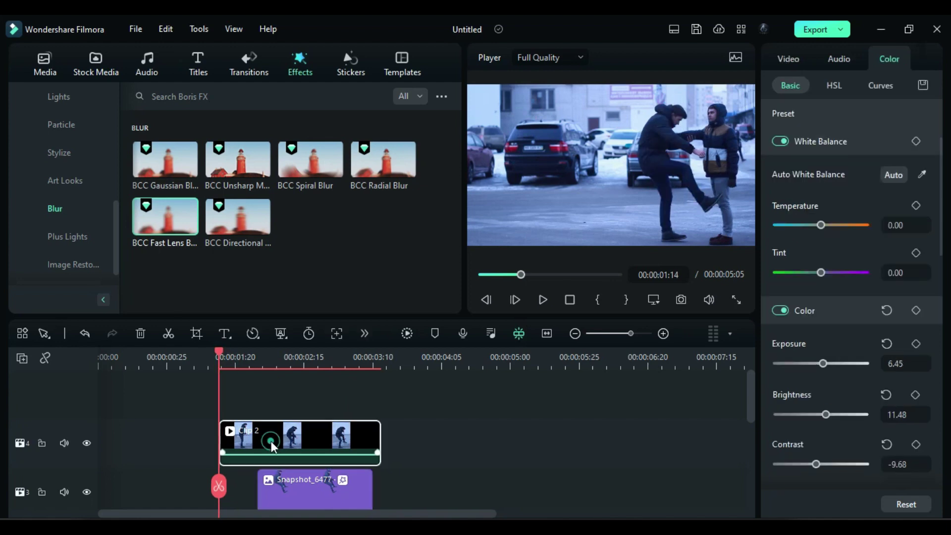
{"action": "scroll", "coordinate": [60, 179], "scroll_direction": "up", "scroll_amount": 5}
{"action": "left_click", "coordinate": [63, 259]}
{"action": "left_click_drag", "start_coordinate": [382, 216], "coordinate": [523, 436]}
{"action": "left_click_drag", "start_coordinate": [629, 430], "coordinate": [304, 430]}
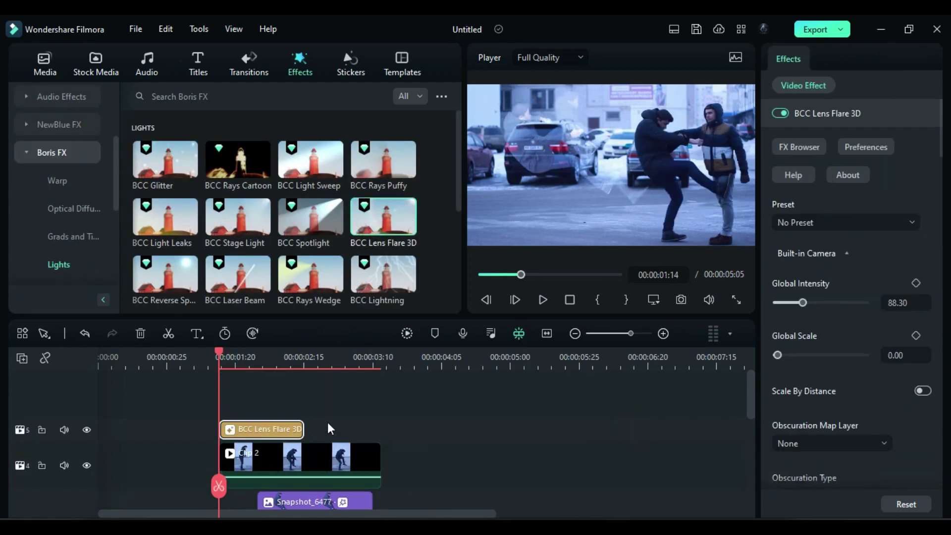
Apply the Z_GlowBall.bsp preset to the BCC Lens Flare 3D effect
{"action": "scroll", "coordinate": [328, 429], "scroll_direction": "down", "scroll_amount": 1}
{"action": "left_click", "coordinate": [892, 223]}
{"action": "scroll", "coordinate": [890, 347], "scroll_direction": "down", "scroll_amount": 10}
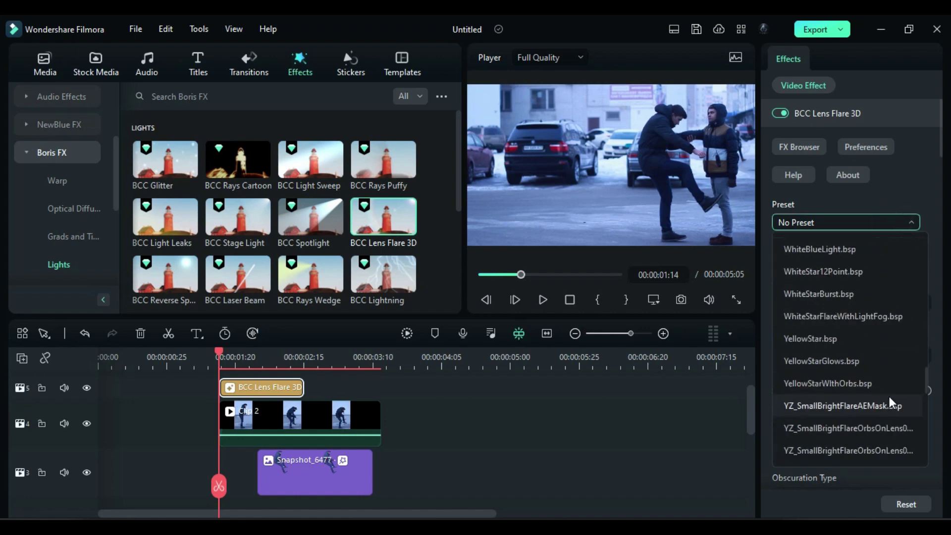
{"action": "scroll", "coordinate": [890, 399], "scroll_direction": "down", "scroll_amount": 5}
{"action": "scroll", "coordinate": [889, 391], "scroll_direction": "up", "scroll_amount": 3}
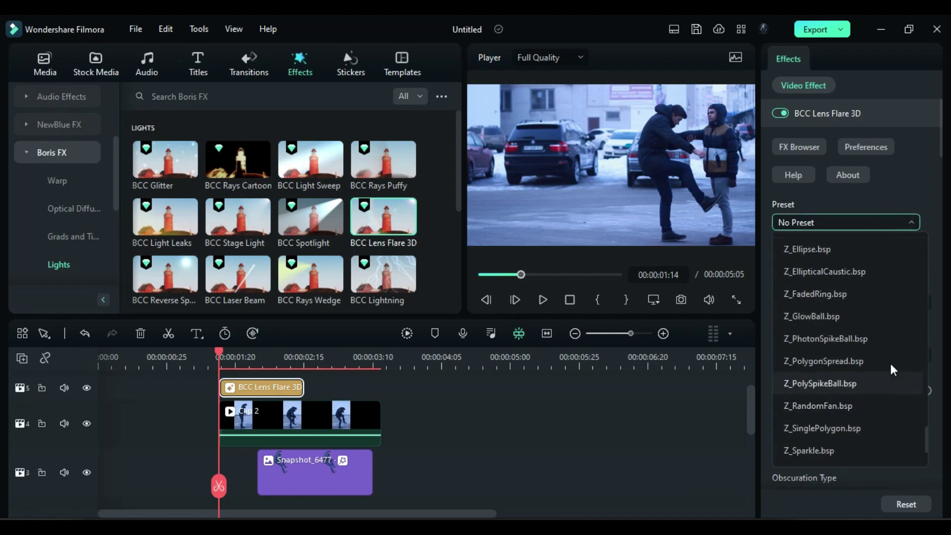
{"action": "left_click", "coordinate": [818, 315]}
{"action": "scroll", "coordinate": [846, 429], "scroll_direction": "down", "scroll_amount": 15}
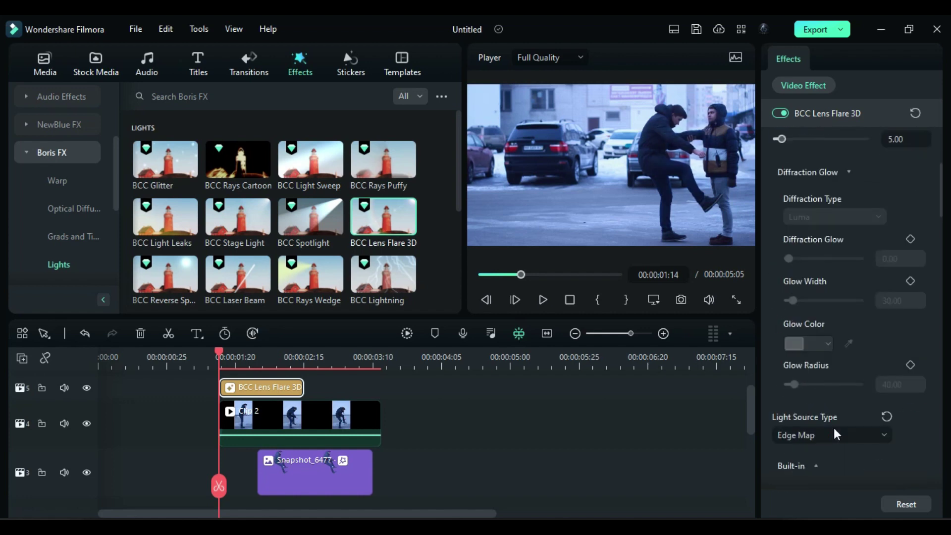
Change the Flare color of the BCC Lens Flare 3D effect to blue
{"action": "scroll", "coordinate": [830, 405], "scroll_direction": "down", "scroll_amount": 2}
{"action": "left_click", "coordinate": [795, 315]}
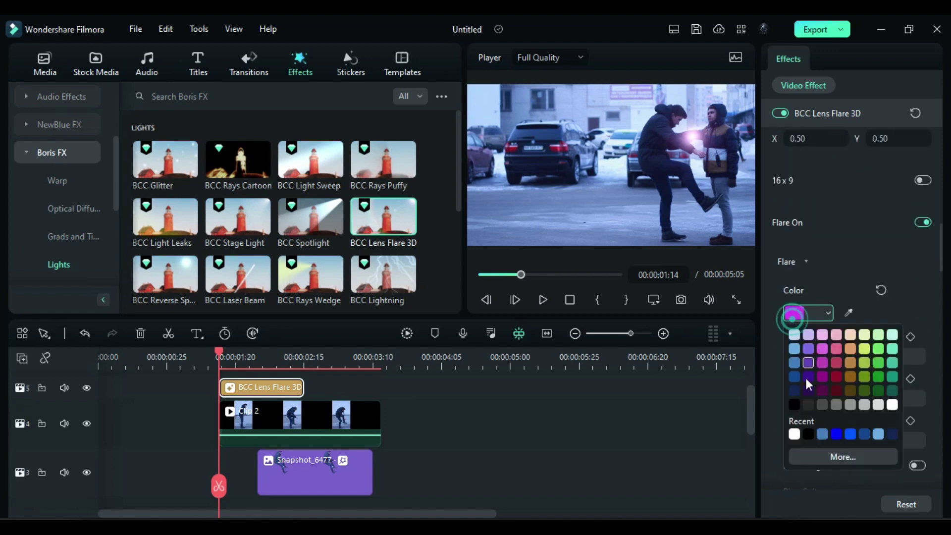
{"action": "left_click", "coordinate": [806, 378]}
{"action": "left_click_drag", "start_coordinate": [815, 356], "coordinate": [833, 358]}
{"action": "scroll", "coordinate": [743, 388], "scroll_direction": "up", "scroll_amount": 1}
{"action": "scroll", "coordinate": [802, 388], "scroll_direction": "down", "scroll_amount": 15}
Motion-track the flare's Light Source on the kicking man's upper body with Mocha and set its Offset X to -12.00
{"action": "scroll", "coordinate": [881, 403], "scroll_direction": "down", "scroll_amount": 6}
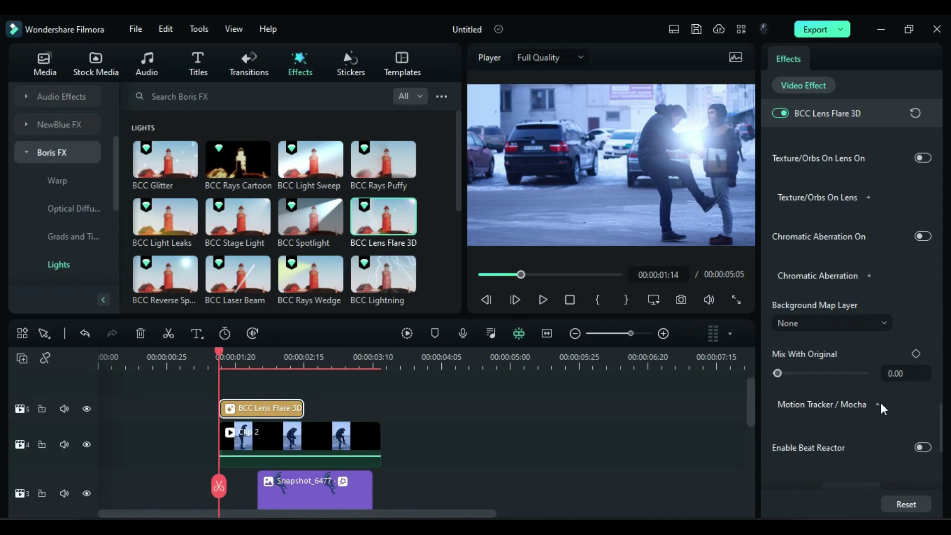
{"action": "left_click", "coordinate": [859, 435]}
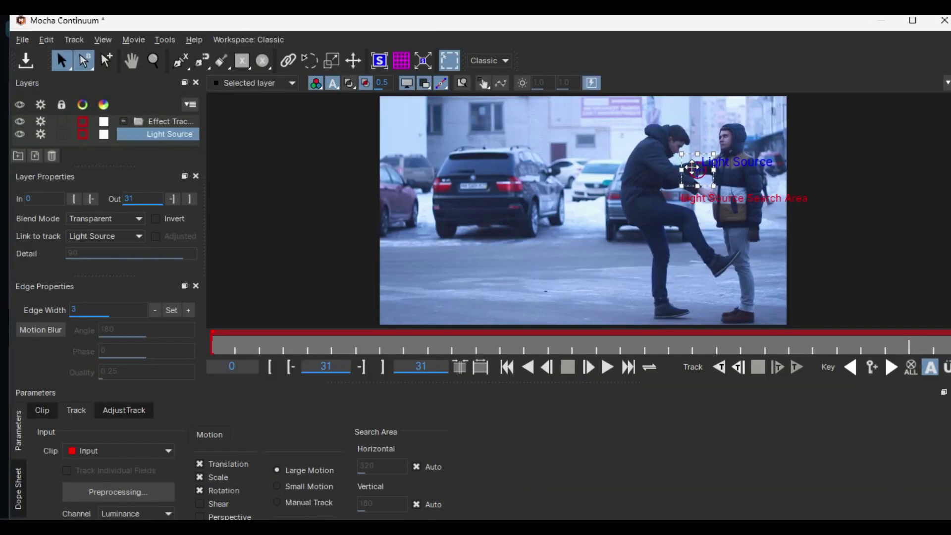
{"action": "left_click_drag", "start_coordinate": [697, 180], "coordinate": [645, 185]}
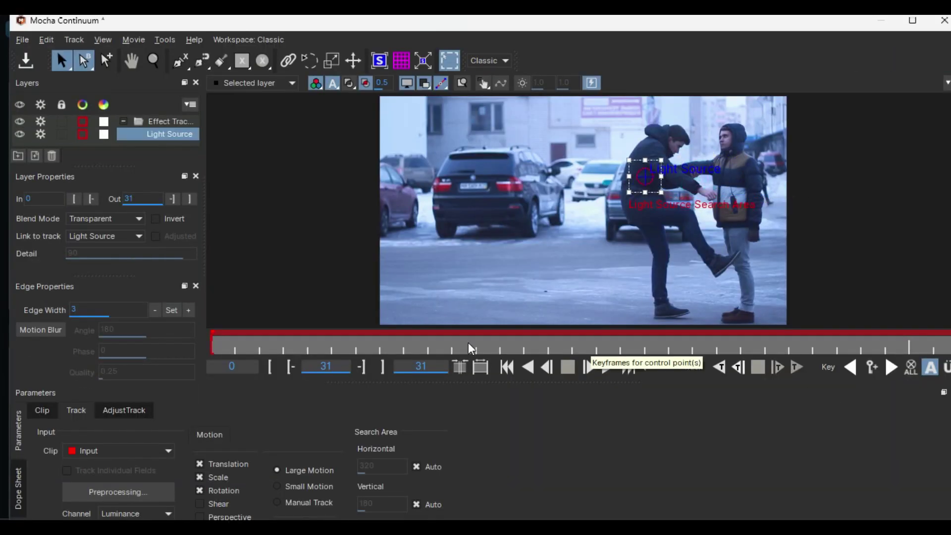
{"action": "left_click", "coordinate": [797, 367]}
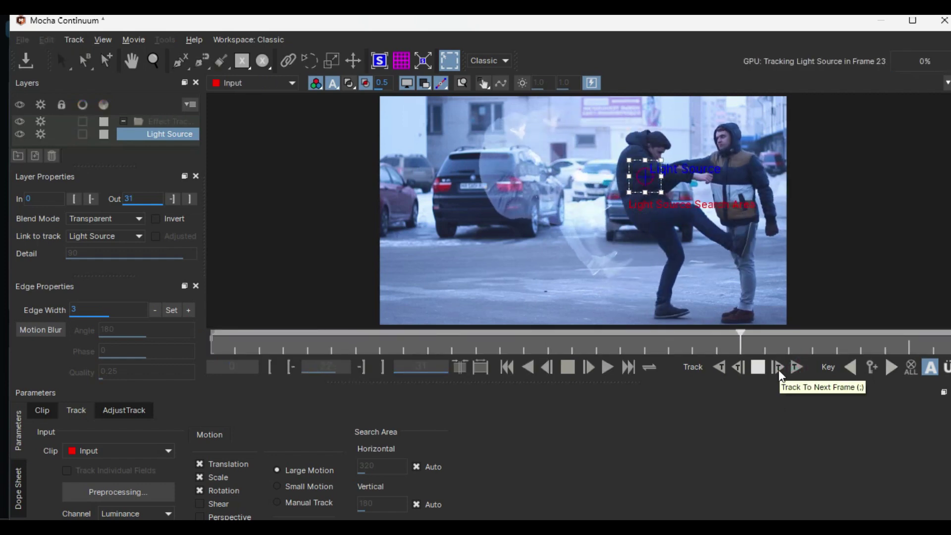
{"action": "left_click", "coordinate": [488, 332]}
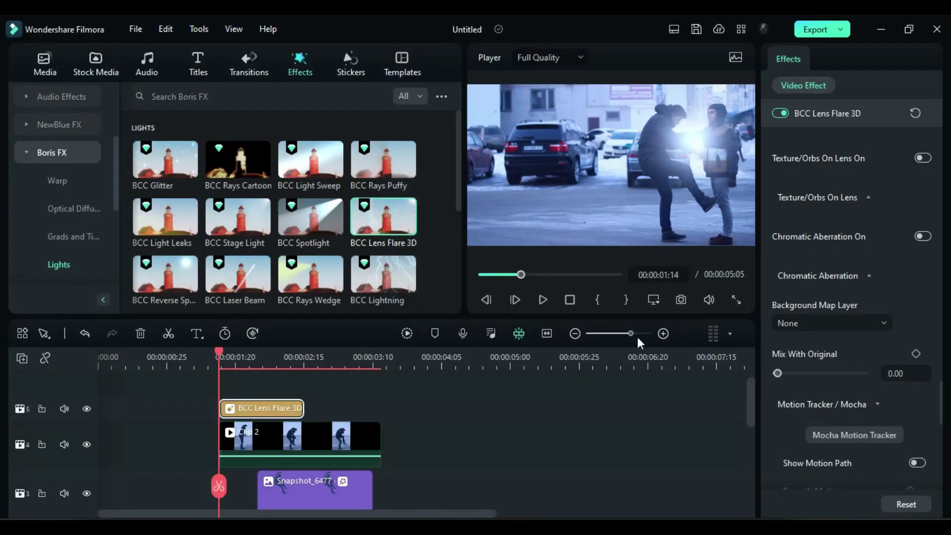
{"action": "scroll", "coordinate": [822, 272], "scroll_direction": "down", "scroll_amount": 8}
{"action": "left_click_drag", "start_coordinate": [822, 272], "coordinate": [817, 270]}
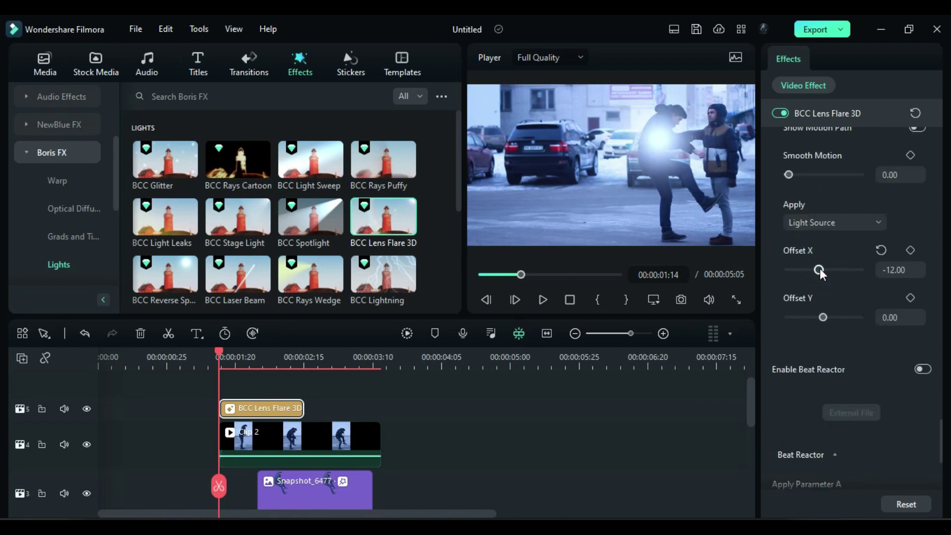
Keyframe the flare's Global Intensity from 0.00 at 00:00:01:14 to 118.50 at 00:00:01:18, and fade it out by about 00:00:01:26
{"action": "scroll", "coordinate": [842, 307], "scroll_direction": "up", "scroll_amount": 7}
{"action": "left_click_drag", "start_coordinate": [940, 388], "coordinate": [942, 105]}
{"action": "left_click_drag", "start_coordinate": [806, 303], "coordinate": [757, 306]}
{"action": "left_click", "coordinate": [916, 283]}
{"action": "left_click_drag", "start_coordinate": [219, 355], "coordinate": [230, 359]}
{"action": "left_click_drag", "start_coordinate": [777, 303], "coordinate": [812, 304]}
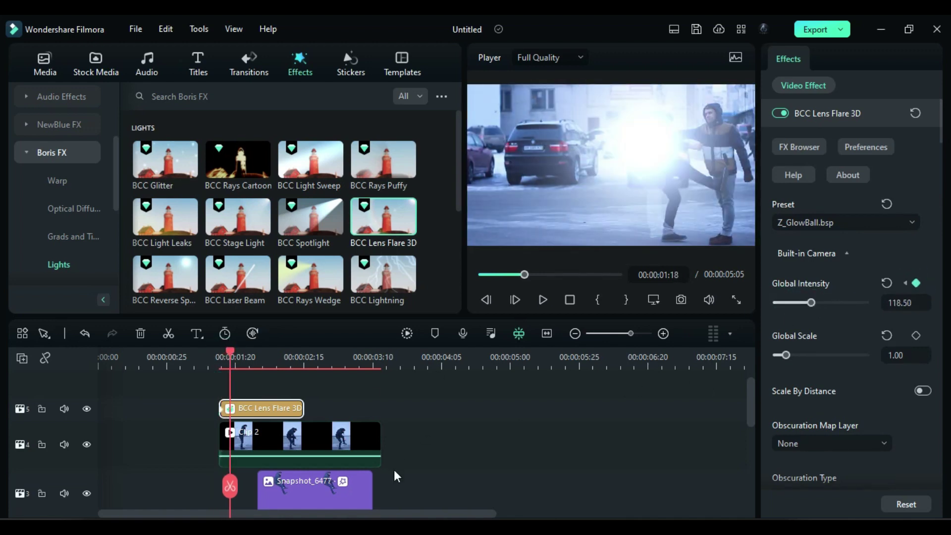
{"action": "left_click_drag", "start_coordinate": [230, 354], "coordinate": [252, 357]}
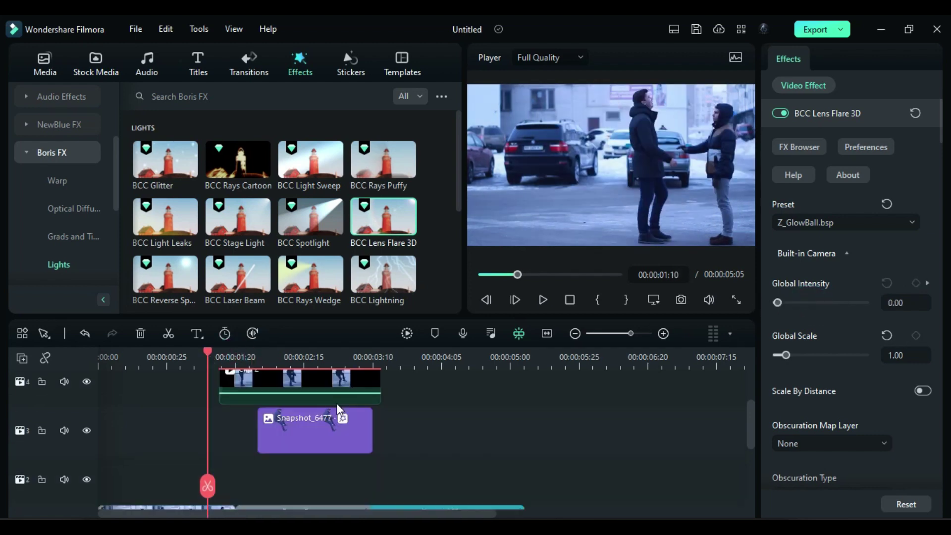
Add an adjustment layer on track 2 beneath Snapshot_6477 and trim its end to match the end of Clip 2
{"action": "left_click", "coordinate": [55, 67]}
{"action": "left_click", "coordinate": [50, 206]}
{"action": "left_click_drag", "start_coordinate": [165, 158], "coordinate": [320, 486]}
{"action": "scroll", "coordinate": [319, 486], "scroll_direction": "down", "scroll_amount": 2}
{"action": "left_click_drag", "start_coordinate": [630, 437], "coordinate": [378, 428]}
Keyframe the adjustment layer's Temperature and Exposure from 0.00 at 00:00:01:14 to -41.94 and -67.74 at 00:00:01:20
{"action": "left_click", "coordinate": [219, 358]}
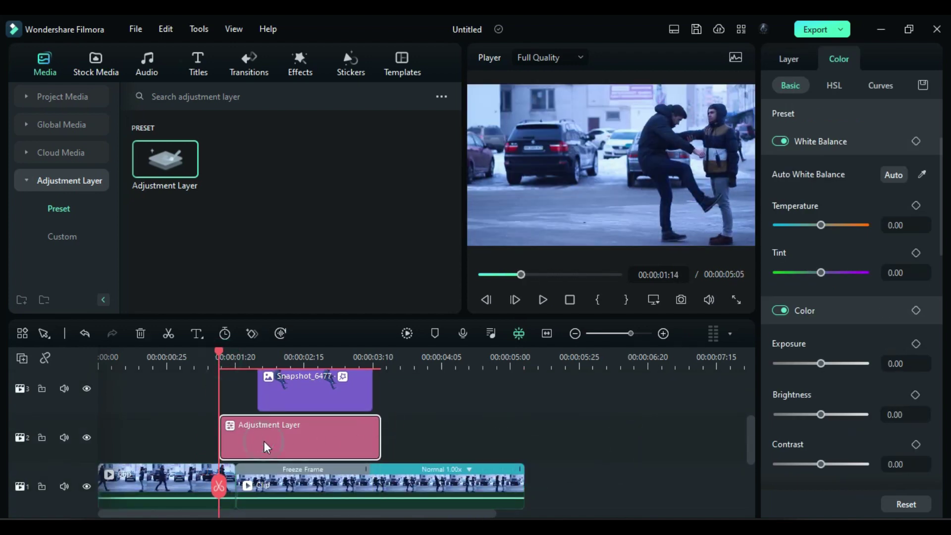
{"action": "left_click", "coordinate": [915, 205]}
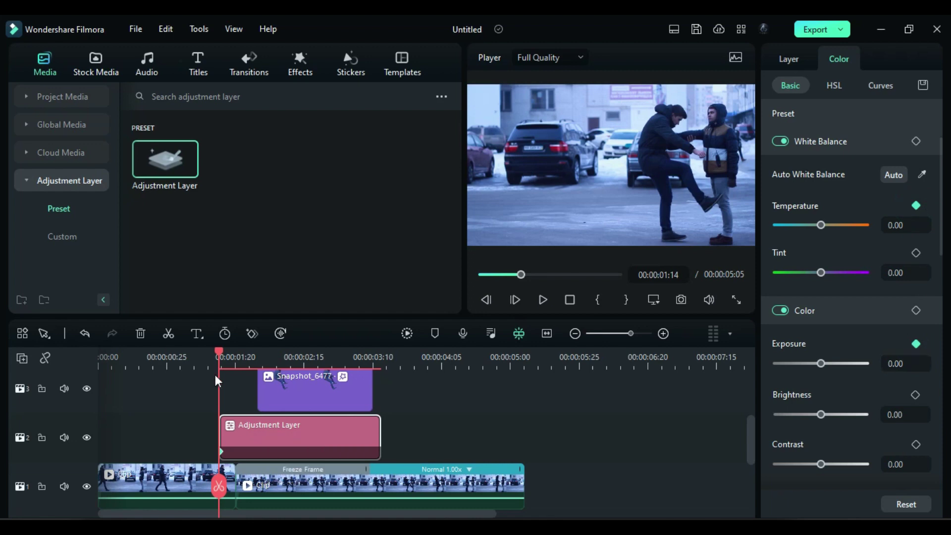
{"action": "left_click_drag", "start_coordinate": [219, 355], "coordinate": [236, 359]}
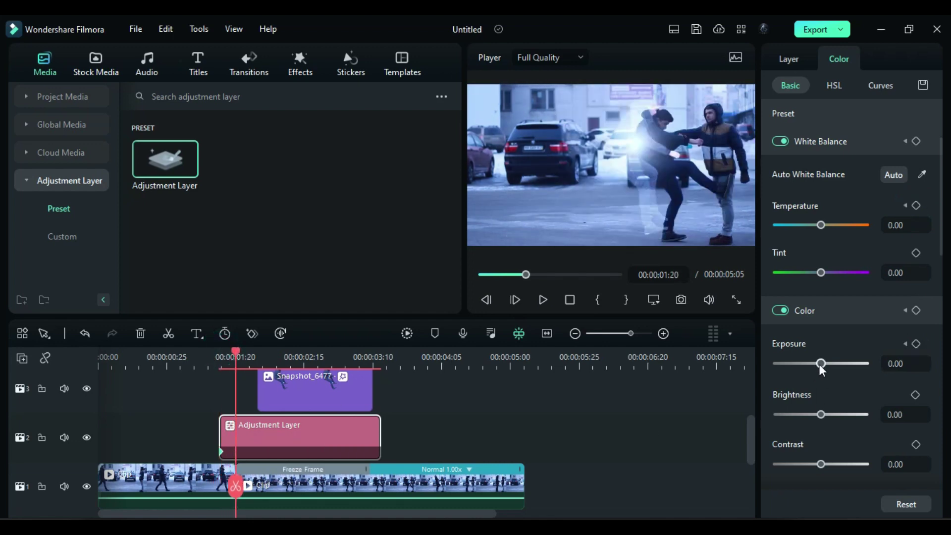
{"action": "left_click_drag", "start_coordinate": [819, 364], "coordinate": [790, 360]}
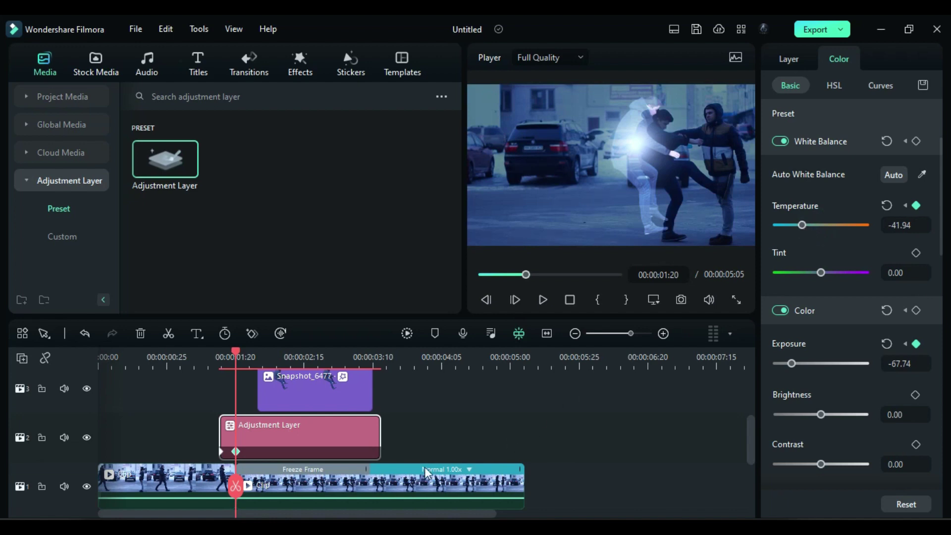
Add Exposure and Temperature keyframes to the adjustment layer at 00:00:03:10 to hold the darkened look
{"action": "left_click_drag", "start_coordinate": [233, 352], "coordinate": [376, 399]}
{"action": "left_click", "coordinate": [915, 344]}
{"action": "left_click", "coordinate": [916, 205]}
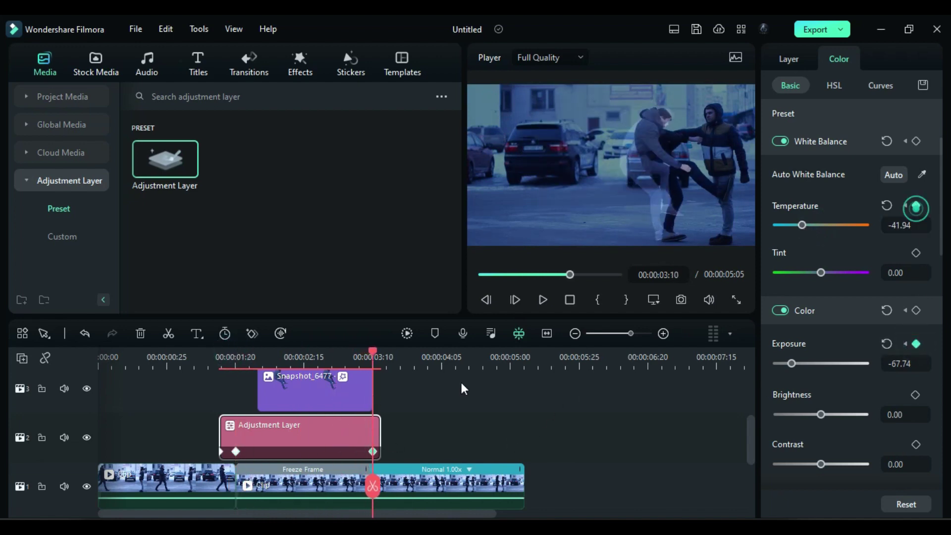
Reset the adjustment layer's Exposure and Temperature to 0.00 at 00:00:03:13
{"action": "left_click", "coordinate": [378, 354]}
{"action": "left_click_drag", "start_coordinate": [378, 353], "coordinate": [381, 354]}
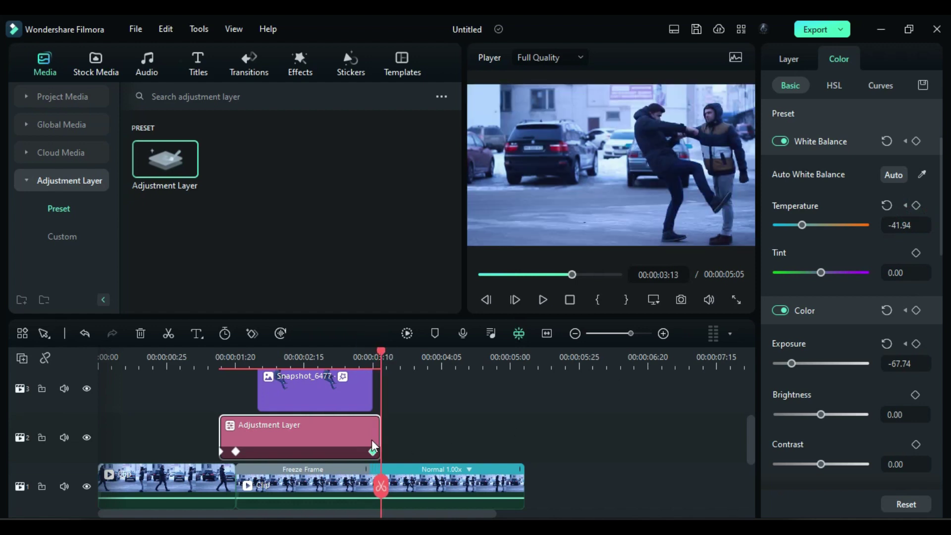
{"action": "key", "text": "Left"}
{"action": "key", "text": "Right"}
{"action": "left_click", "coordinate": [886, 344]}
{"action": "left_click", "coordinate": [886, 205]}
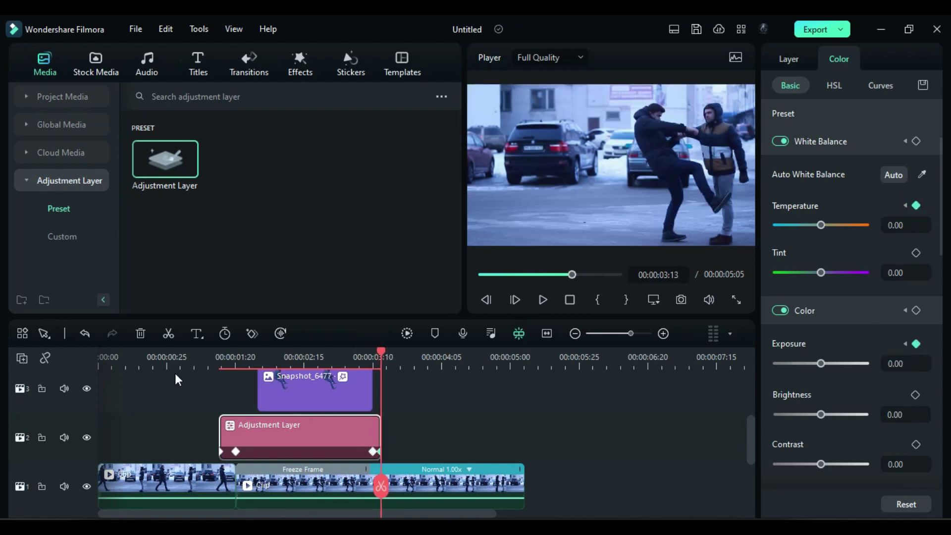
Add the Magnify effect above BCC Lens Flare 3D at 00:00:01:14 and trim its end to match the lens flare
{"action": "left_click_drag", "start_coordinate": [223, 367], "coordinate": [219, 364]}
{"action": "scroll", "coordinate": [262, 424], "scroll_direction": "up", "scroll_amount": 3}
{"action": "left_click", "coordinate": [261, 428]}
{"action": "left_click", "coordinate": [300, 64]}
{"action": "left_click", "coordinate": [170, 96]}
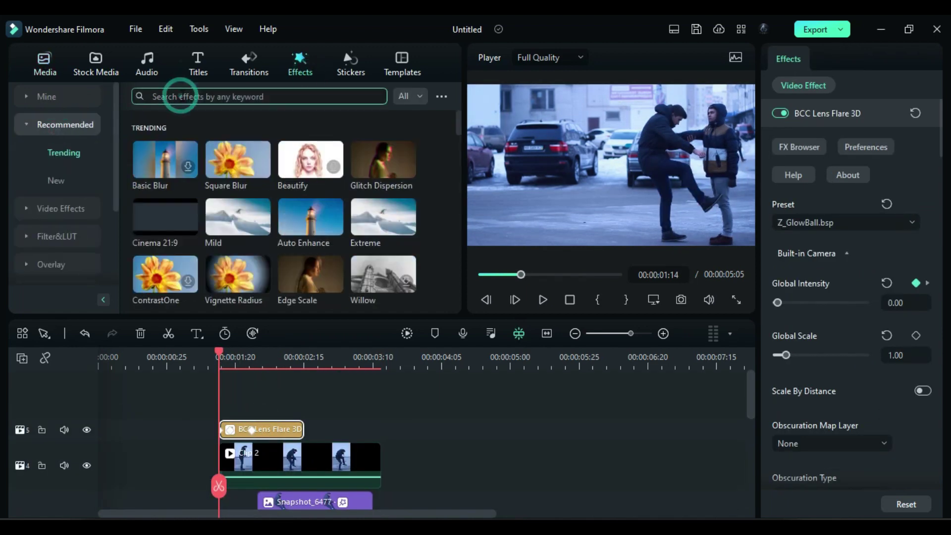
{"action": "type", "text": "magnif"}
{"action": "left_click", "coordinate": [179, 118]}
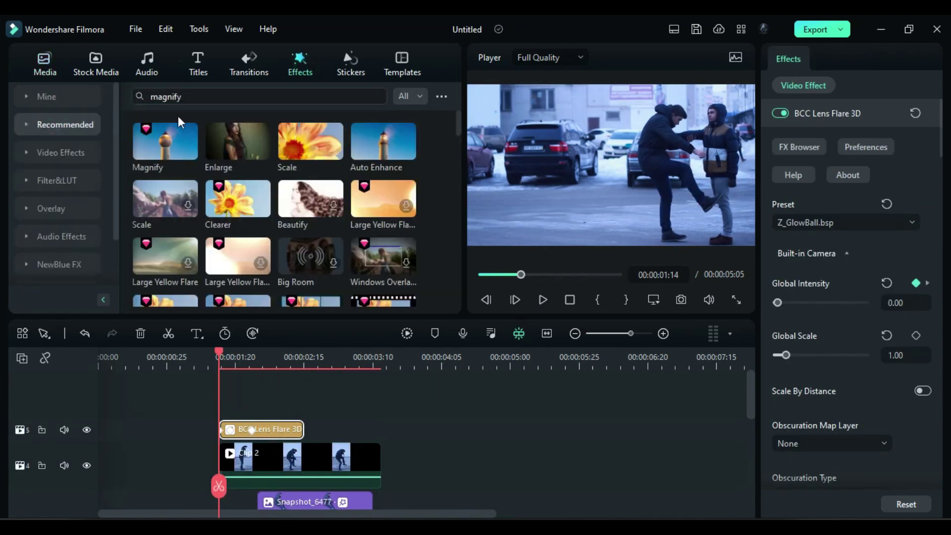
{"action": "left_click_drag", "start_coordinate": [219, 403], "coordinate": [224, 402]}
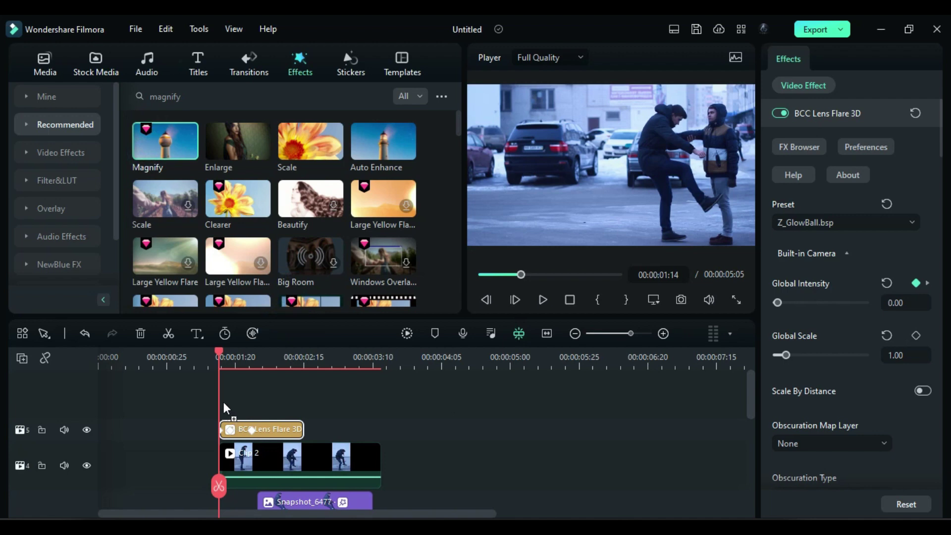
{"action": "left_click_drag", "start_coordinate": [626, 436], "coordinate": [303, 436]}
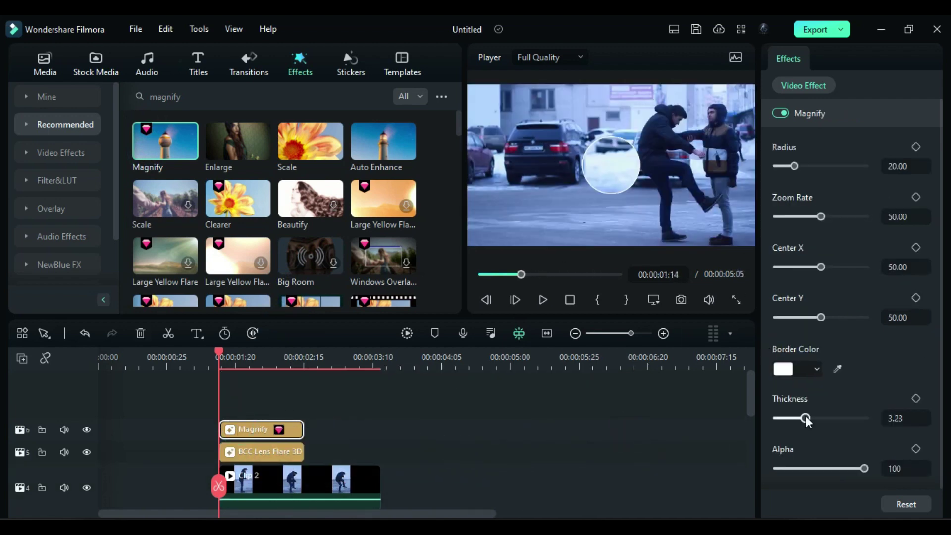
Set the Magnify effect's Thickness to 0.00, Zoom Rate to 8.87, Radius to 8.06, Center X to 66.13 and Center Y to 46.77
{"action": "left_click_drag", "start_coordinate": [807, 421], "coordinate": [777, 418]}
{"action": "left_click_drag", "start_coordinate": [821, 217], "coordinate": [787, 218]}
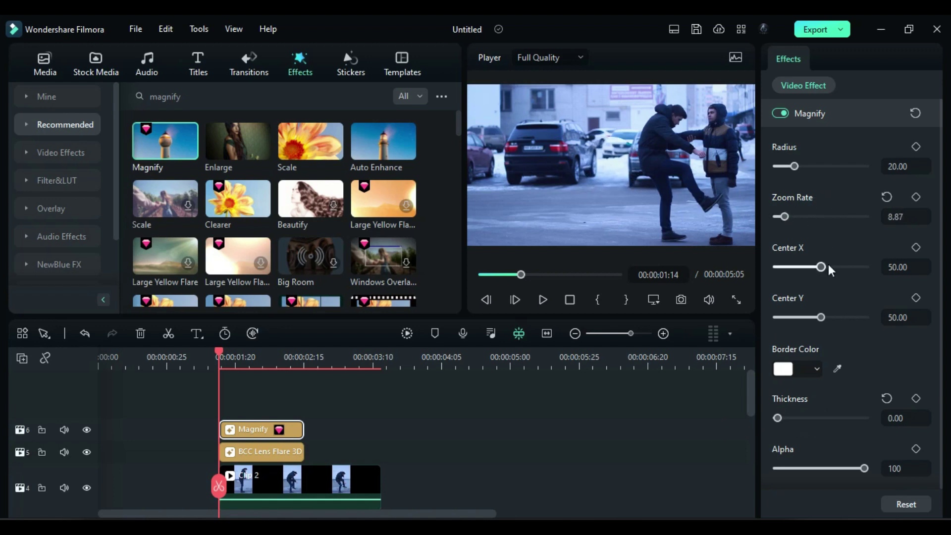
{"action": "left_click_drag", "start_coordinate": [820, 268], "coordinate": [835, 269]}
{"action": "left_click_drag", "start_coordinate": [794, 167], "coordinate": [784, 169]}
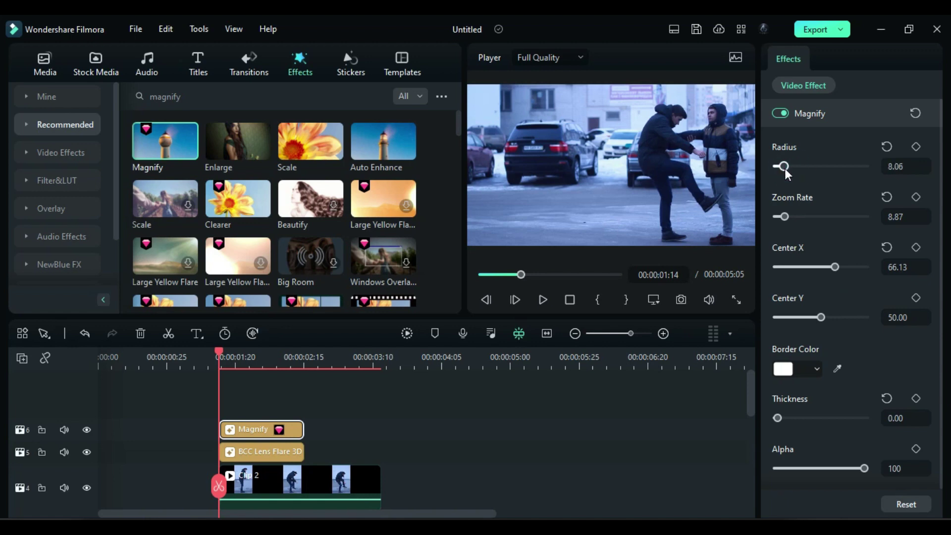
{"action": "left_click_drag", "start_coordinate": [820, 317], "coordinate": [817, 316]}
Keyframe Magnify's Radius and Zoom Rate at 00:00:01:14, and set them to 83.87 and 9.68 at 00:00:01:21
{"action": "left_click", "coordinate": [916, 146]}
{"action": "left_click_drag", "start_coordinate": [222, 360], "coordinate": [242, 376]}
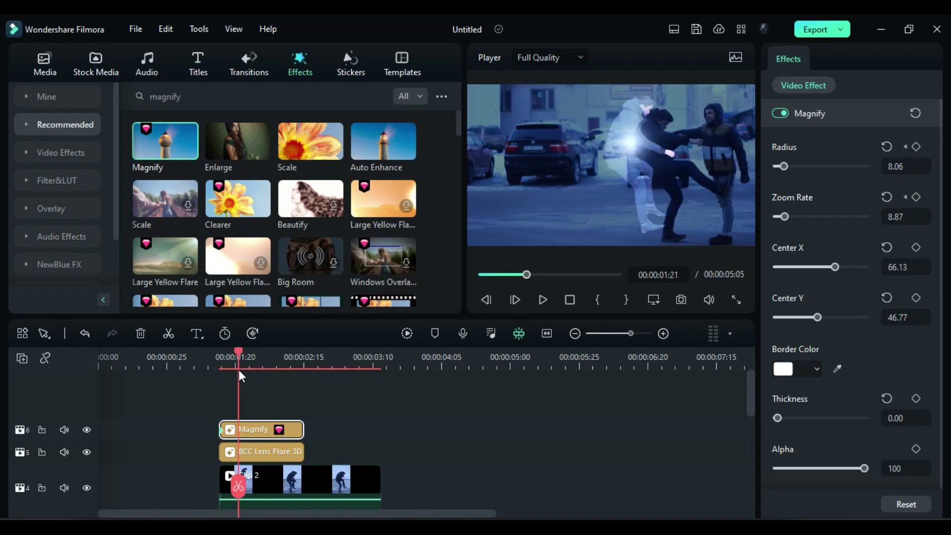
{"action": "left_click_drag", "start_coordinate": [786, 170], "coordinate": [851, 174]}
{"action": "left_click_drag", "start_coordinate": [784, 217], "coordinate": [786, 218]}
Set Magnify's Radius to 100.00 at 00:00:01:23 and its Zoom Rate to 0.00 at 00:00:01:25
{"action": "left_click", "coordinate": [242, 360]}
{"action": "left_click", "coordinate": [243, 360]}
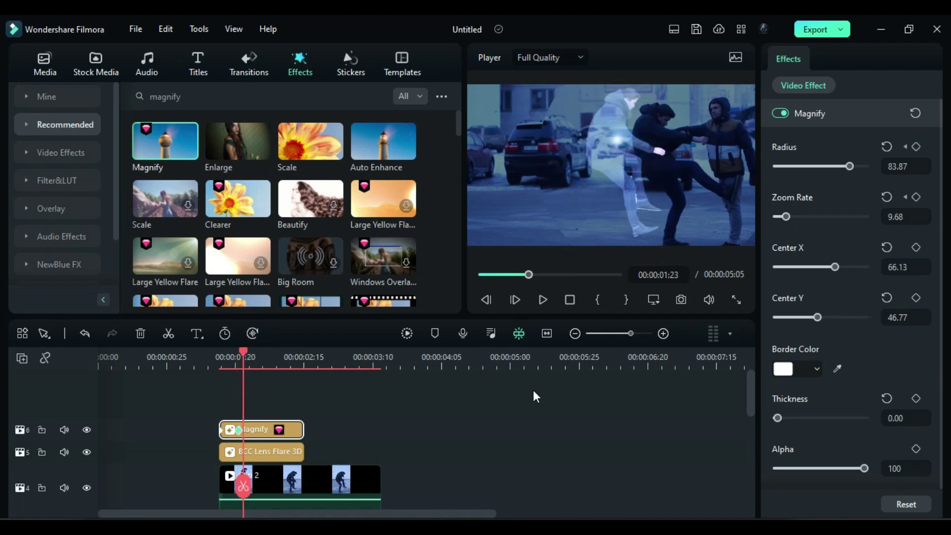
{"action": "mouse_move", "coordinate": [849, 171]}
{"action": "left_mouse_down"}
{"action": "mouse_move", "coordinate": [829, 168]}
{"action": "mouse_move", "coordinate": [867, 168]}
{"action": "left_mouse_up"}
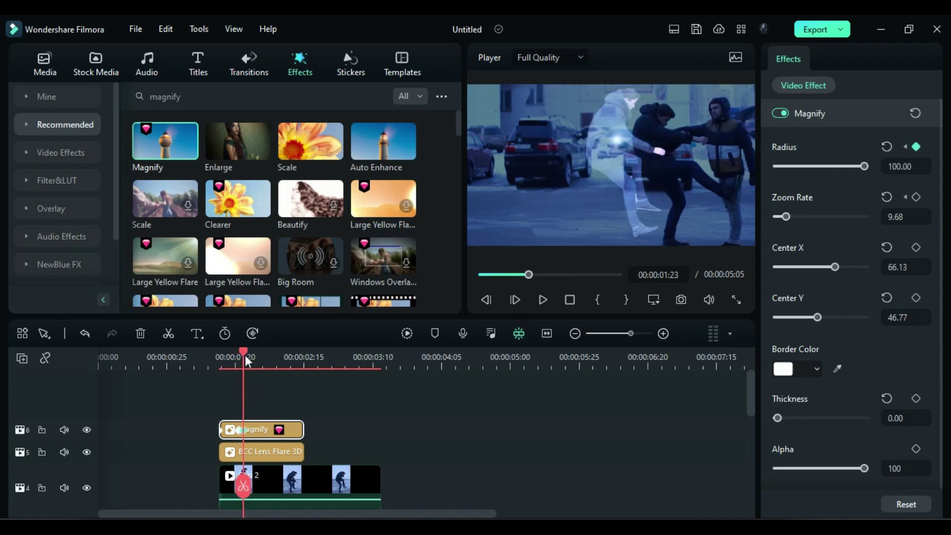
{"action": "left_click", "coordinate": [250, 361]}
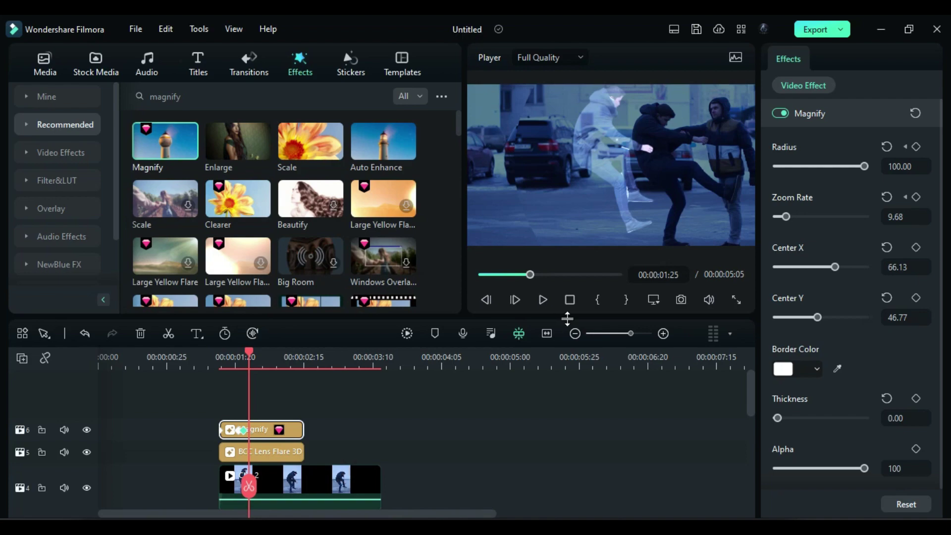
{"action": "left_click_drag", "start_coordinate": [787, 221], "coordinate": [776, 217]}
Render the timeline preview and play back the finished shockwave and soul effect
{"action": "left_click", "coordinate": [262, 364]}
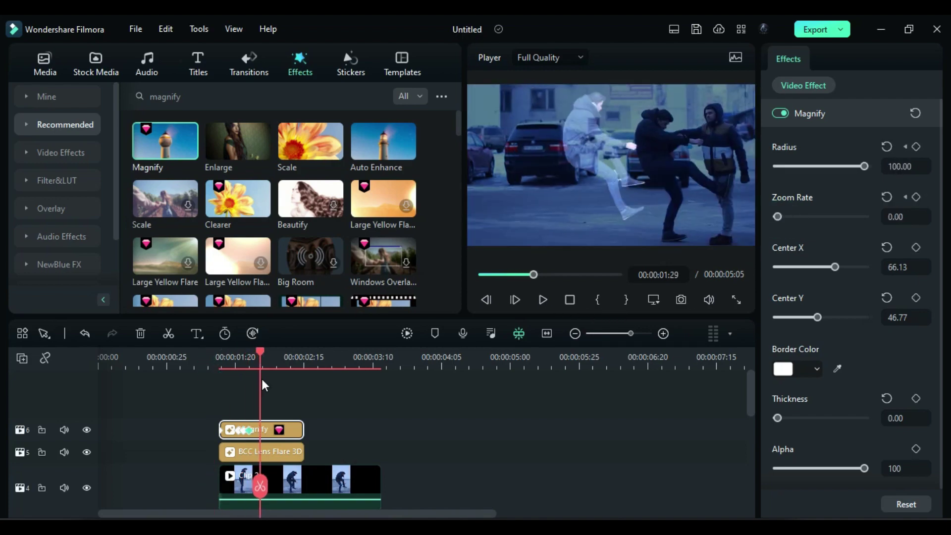
{"action": "left_click", "coordinate": [407, 333]}
{"action": "left_click", "coordinate": [541, 300]}
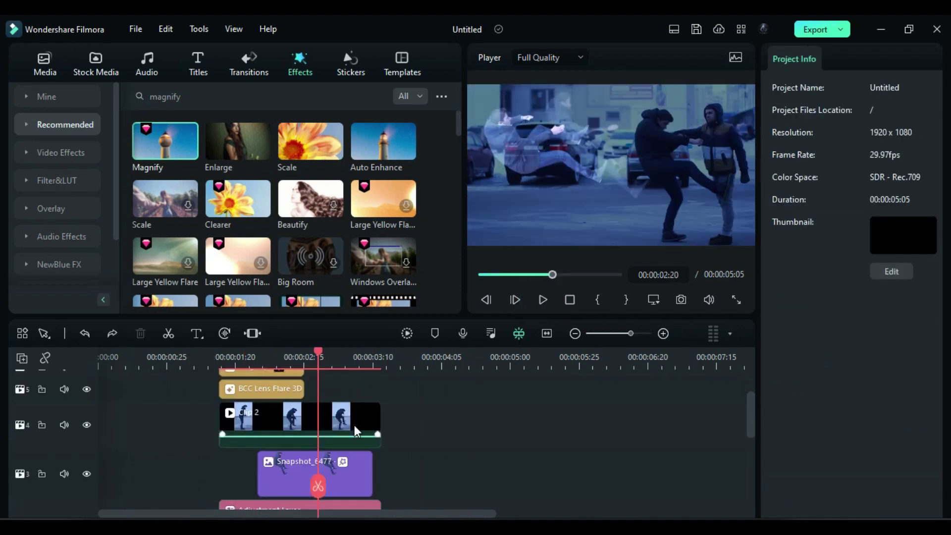
Delete Clip 2's position and rotation keyframe at 00:00:02:20
{"action": "left_click", "coordinate": [354, 430]}
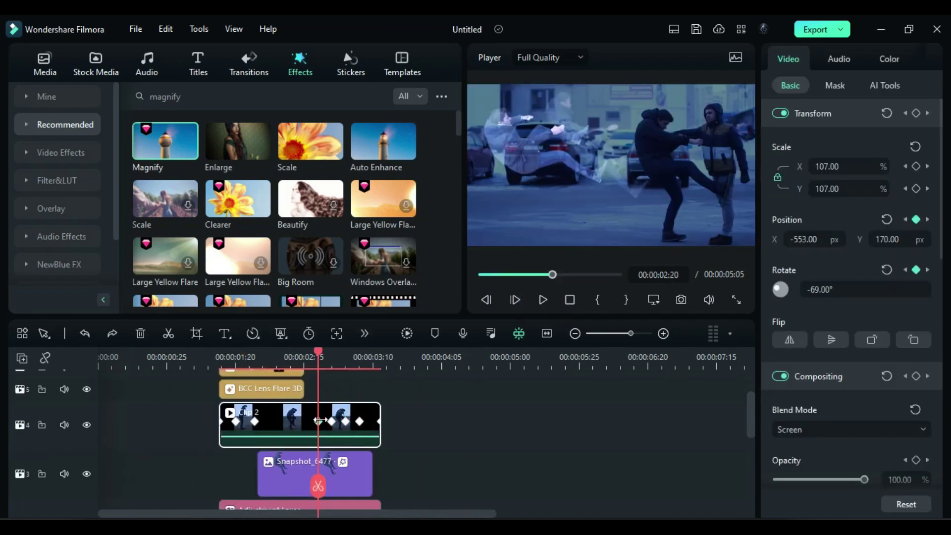
{"action": "key", "text": "Delete"}
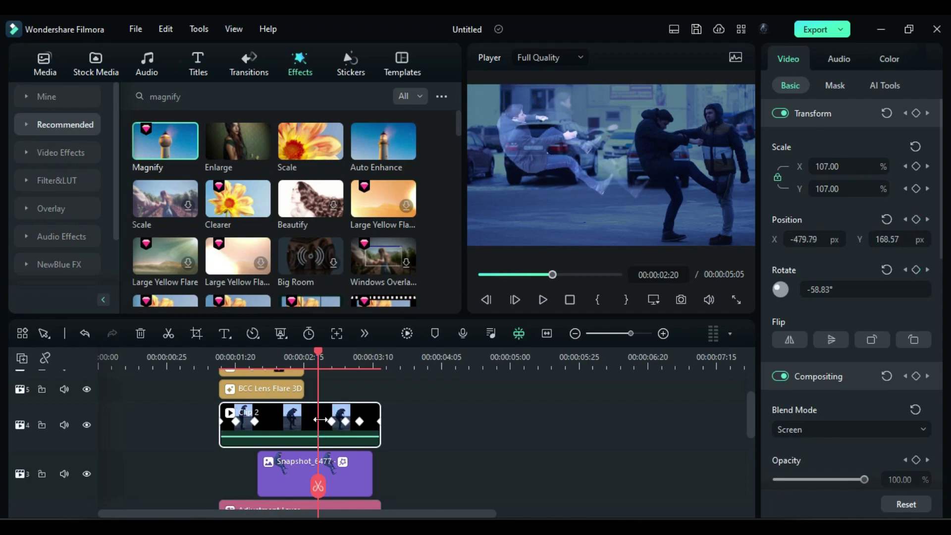
Render the preview of the edited clip again and play the sequence from the start
{"action": "key", "text": "space"}
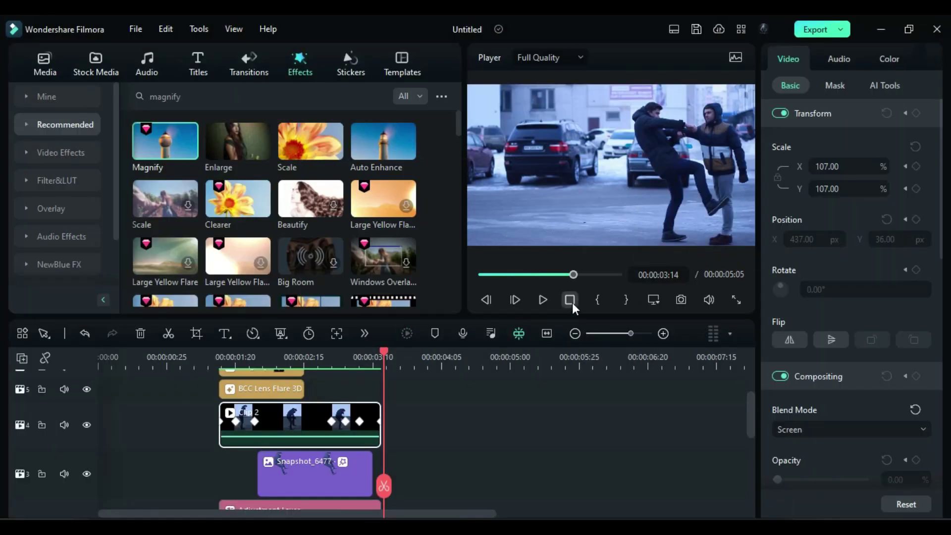
{"action": "left_click", "coordinate": [570, 300]}
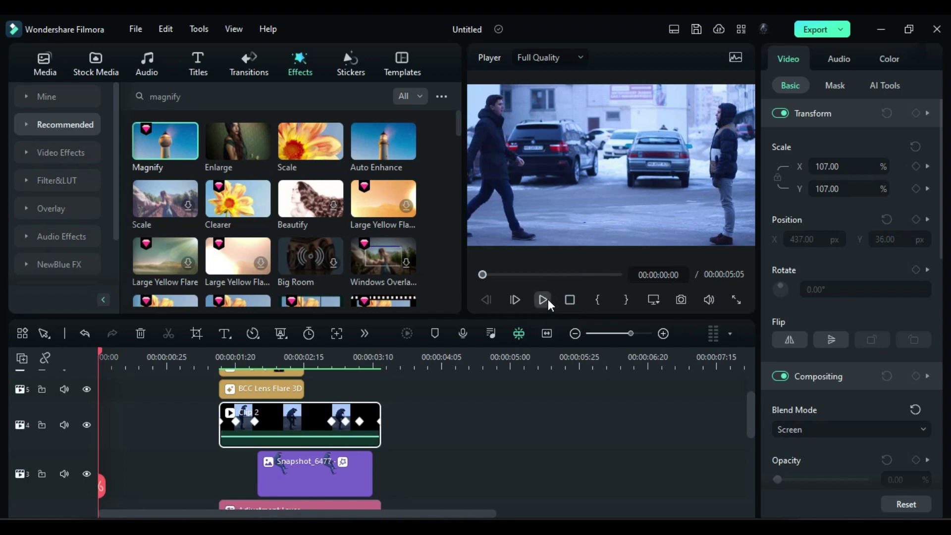
{"action": "left_click", "coordinate": [546, 299]}
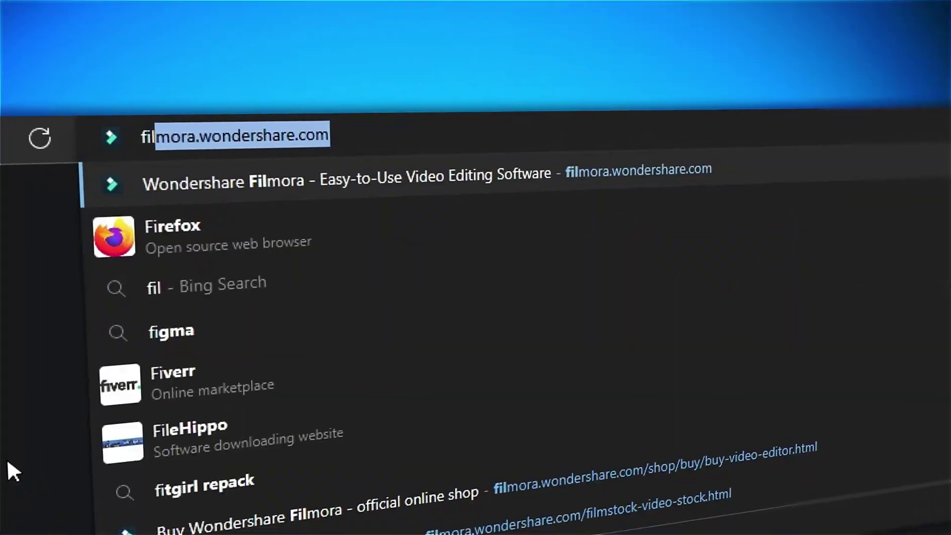
Switch to the web browser and enter the address filmora.wondershare.com
{"action": "type", "text": "mora.wo"}
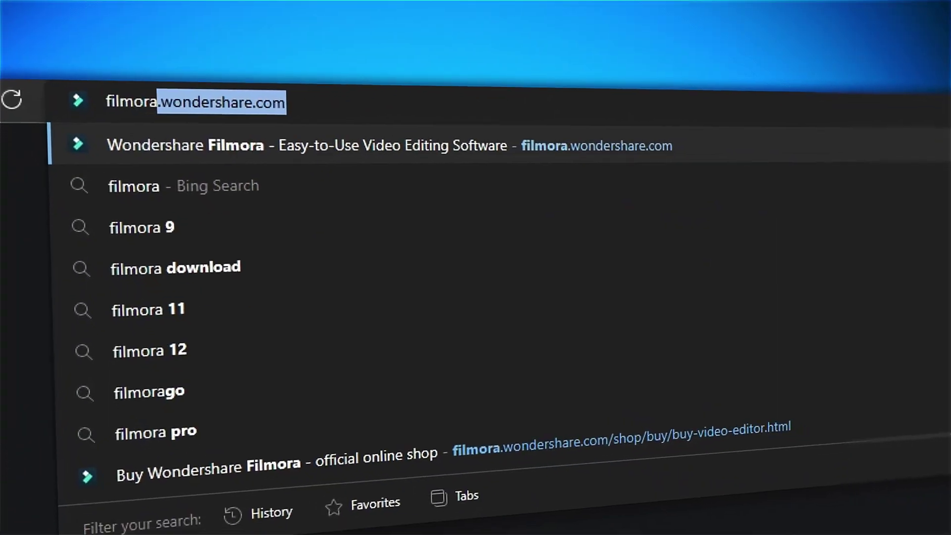
{"action": "type", "text": "ndershare.com"}
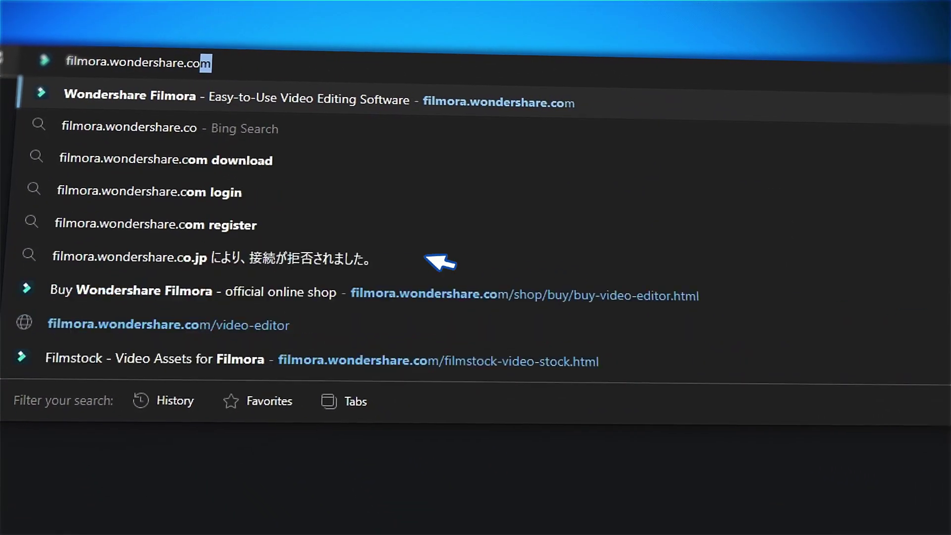